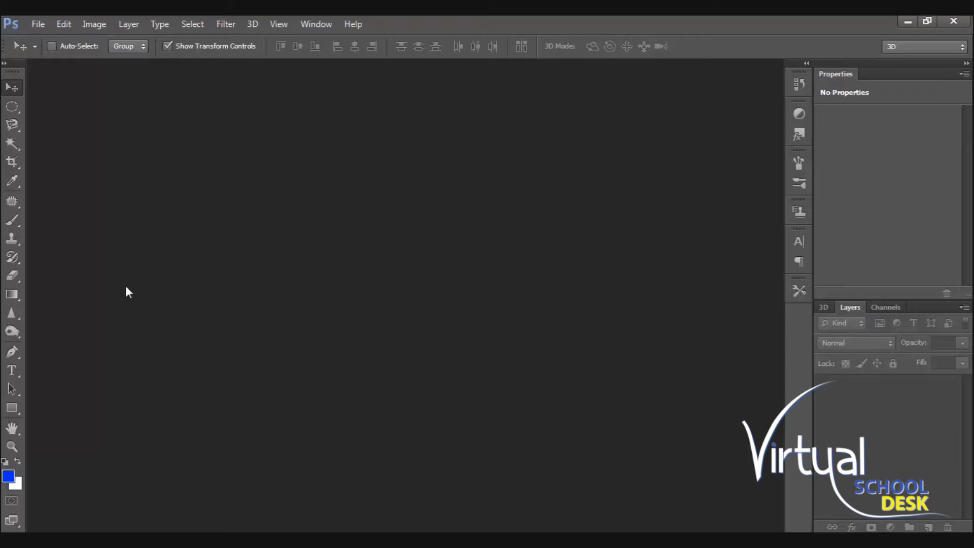
Step: Create the 1000 × 800 px document 'layering images' and dismiss the pixel aspect ratio notice
left_click(45, 29)
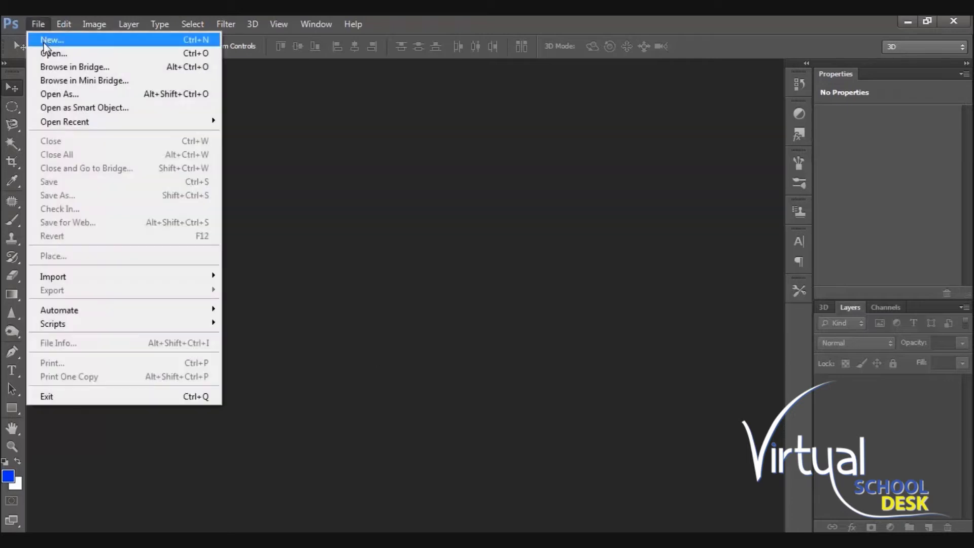
left_click(45, 37)
double_click(297, 256)
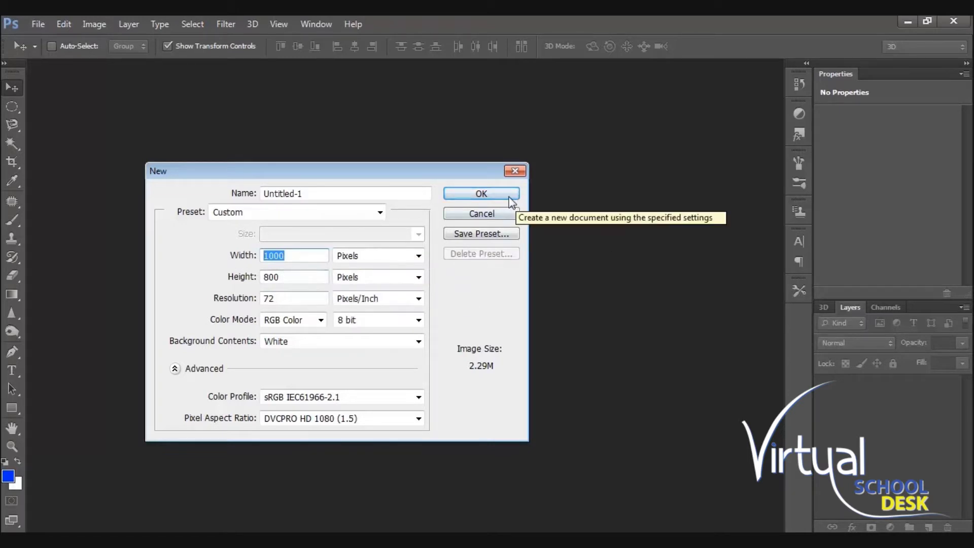
left_click(325, 195)
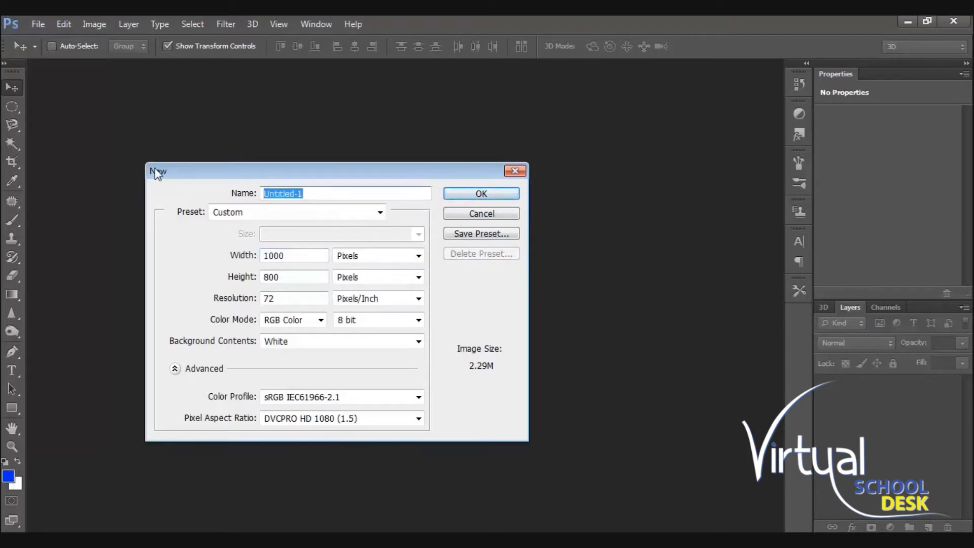
type("la")
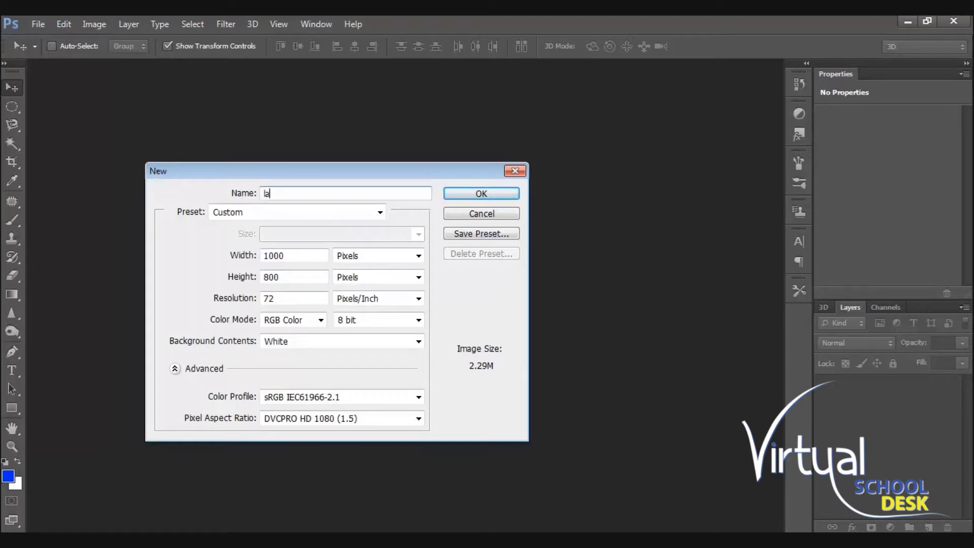
type("yering ")
type("images")
left_click(452, 195)
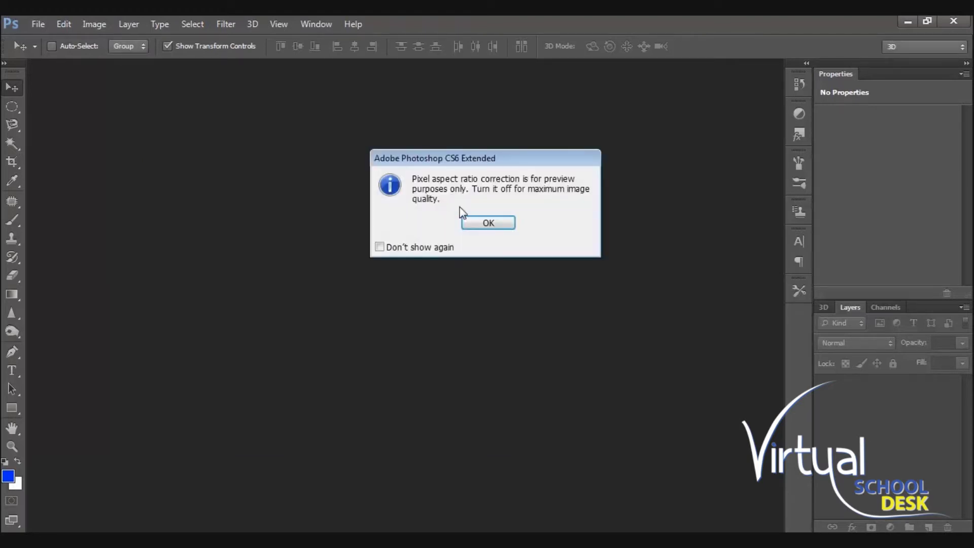
left_click(471, 223)
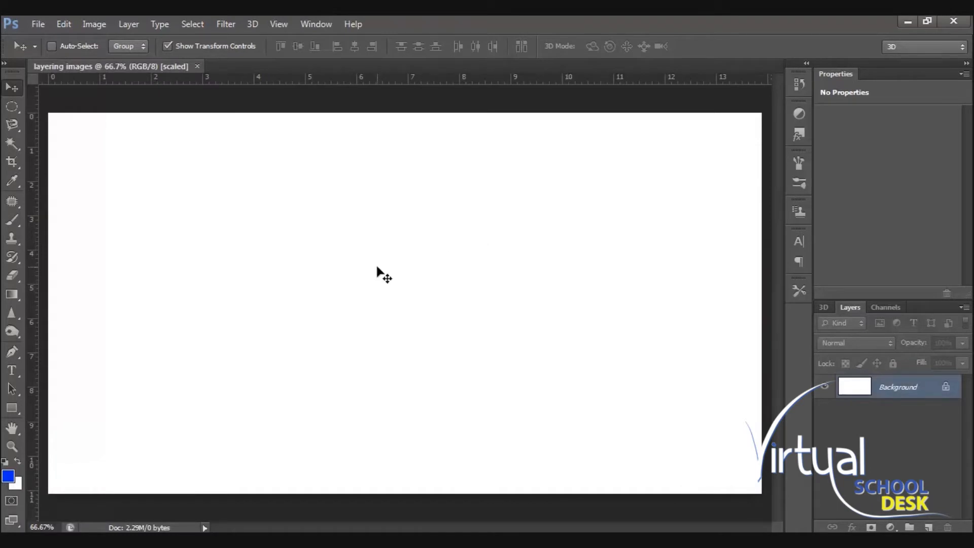
Step: Convert the locked Background into Layer 0 and rename it 'background'
double_click(916, 395)
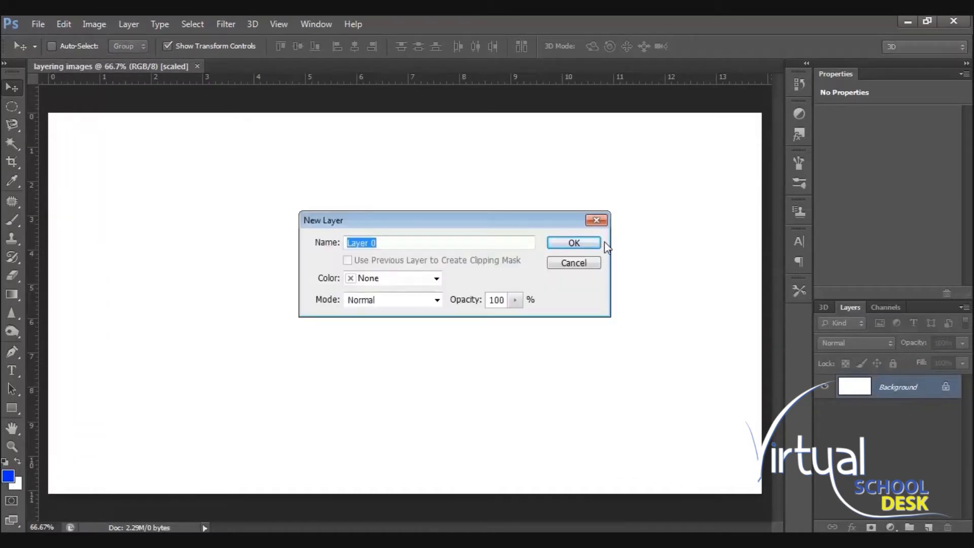
left_click(589, 244)
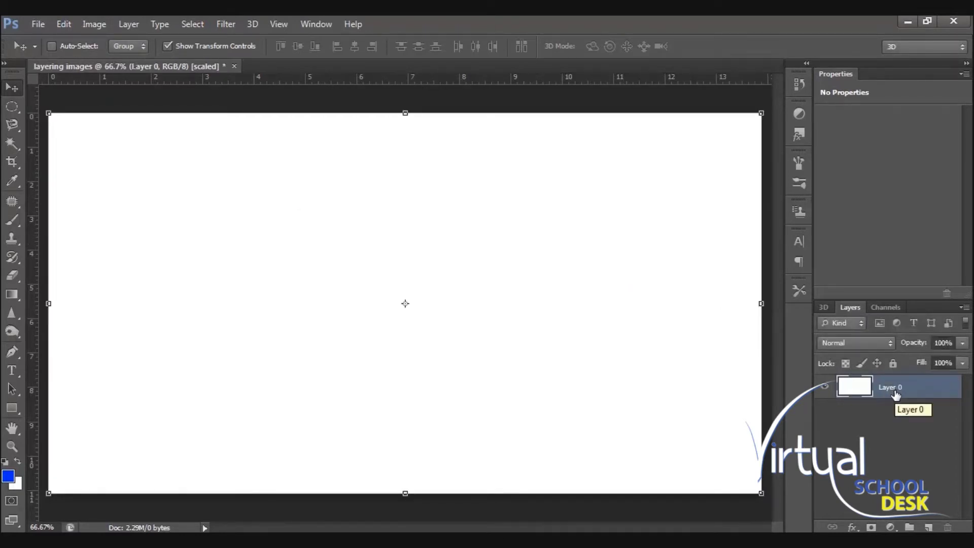
double_click(896, 391)
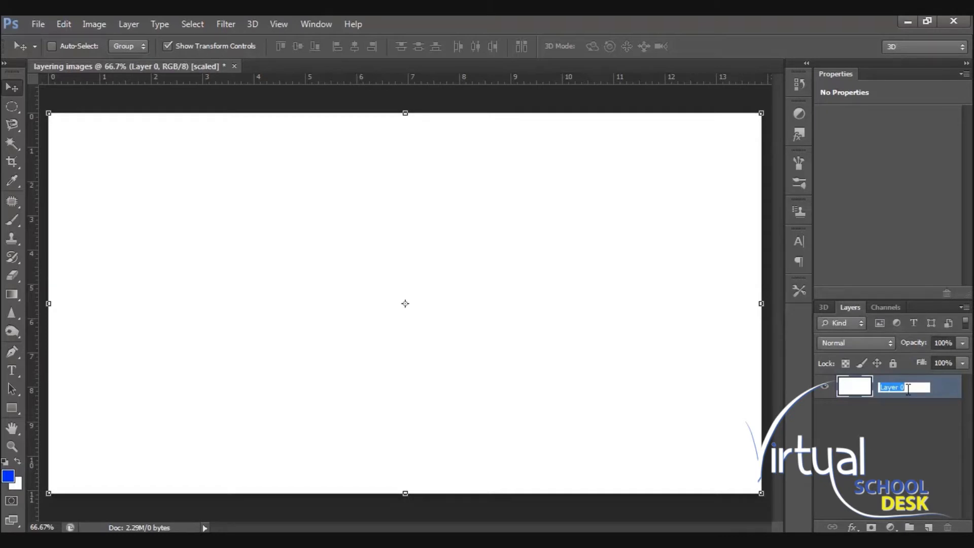
type("background")
left_click(904, 461)
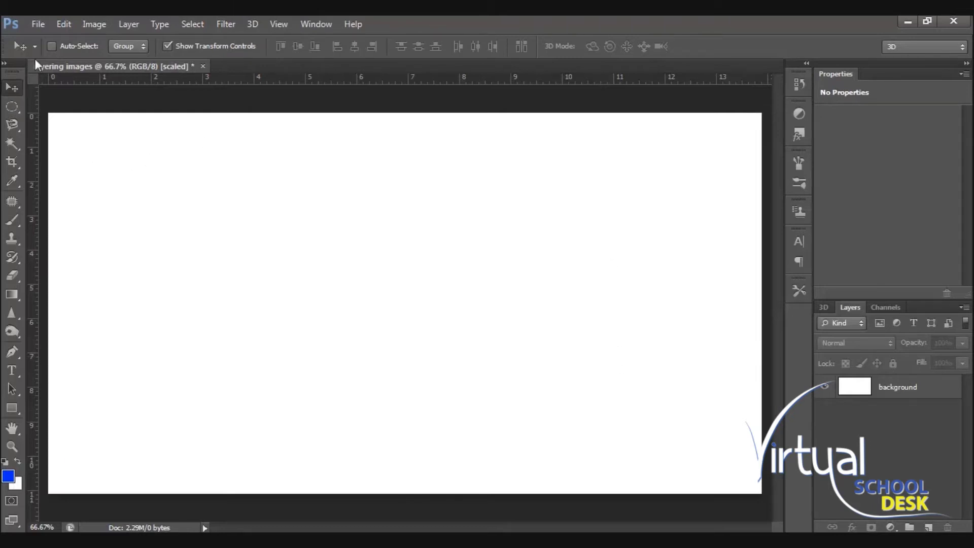
left_click(41, 31)
Step: Place mountain_PNG20 as a new layer, commit it, and drag it slightly lower
left_click(94, 253)
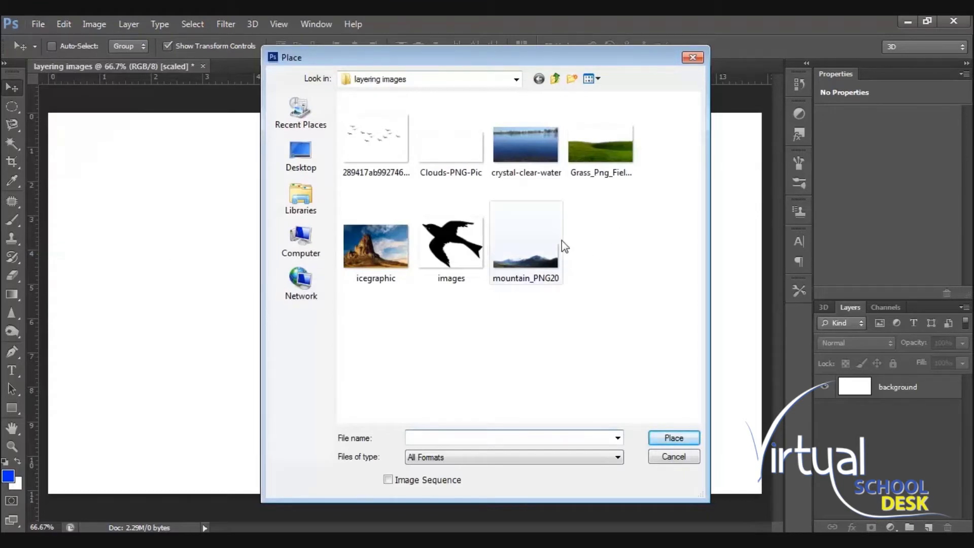
left_click(558, 279)
left_click(676, 439)
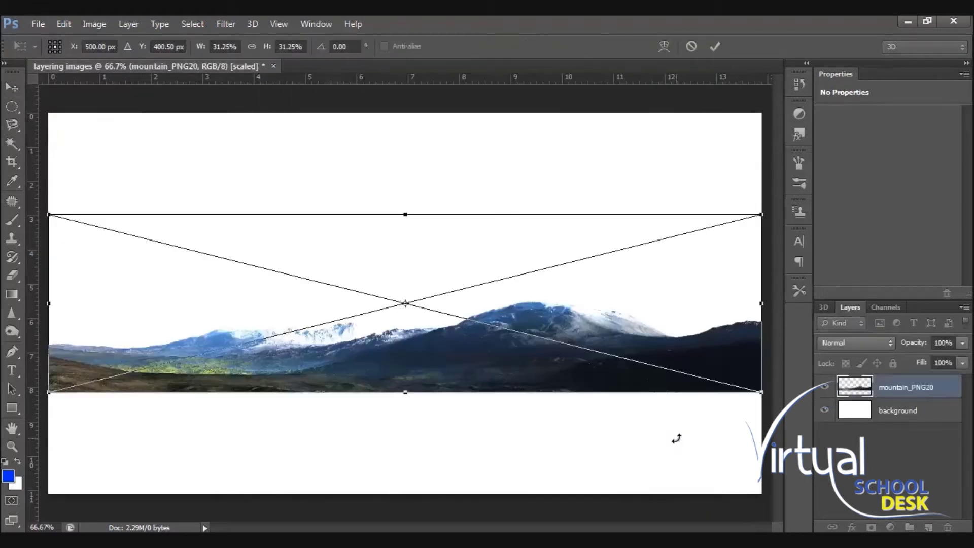
left_click(11, 87)
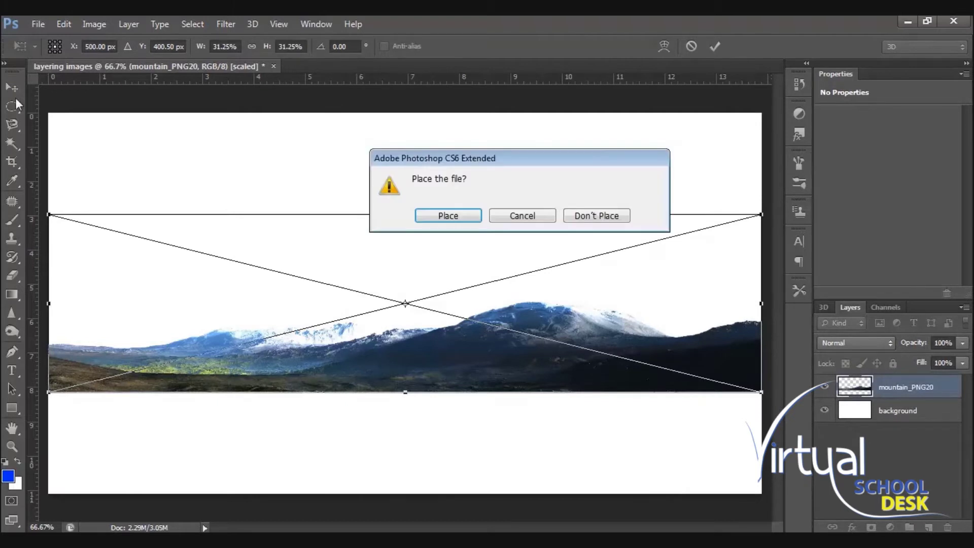
key("Return")
mouse_move(355, 337)
left_mouse_down()
mouse_move(355, 378)
mouse_move(355, 342)
left_mouse_up()
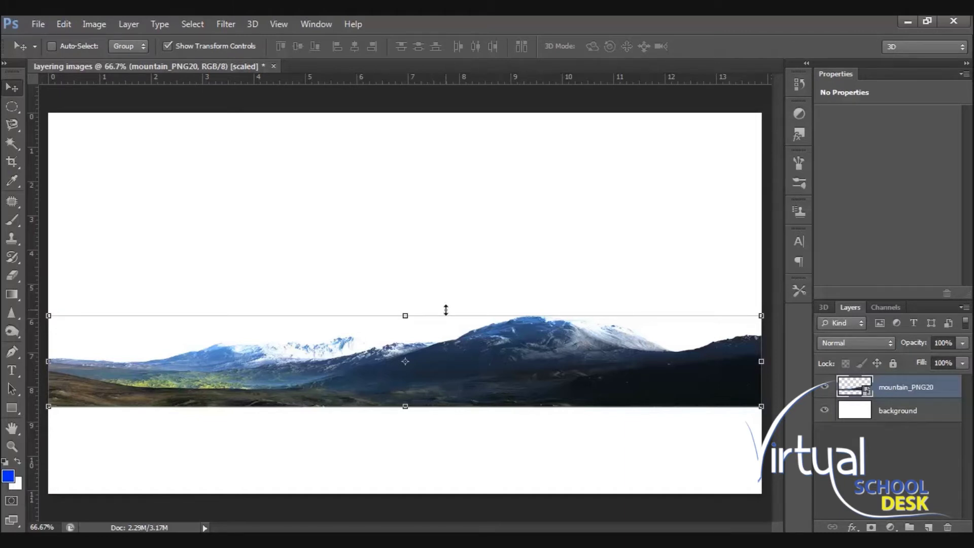
Step: Select the background layer and set the foreground colour to pale sky blue (a8d5ff)
left_click(825, 411)
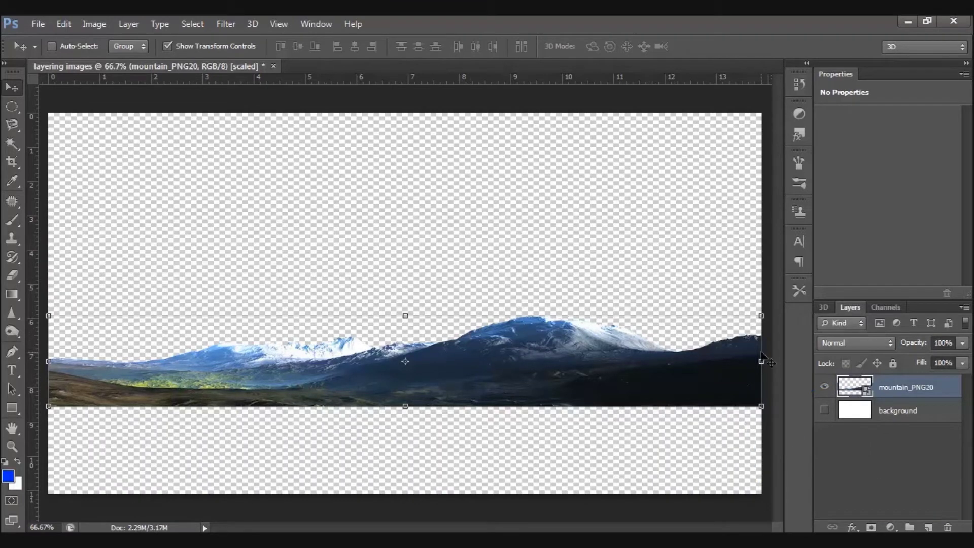
left_click(825, 411)
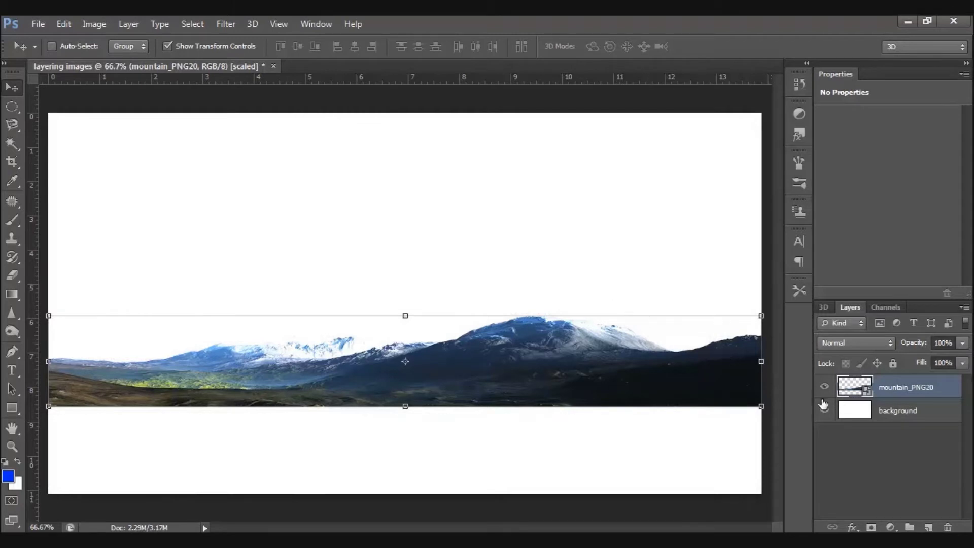
left_click(906, 420)
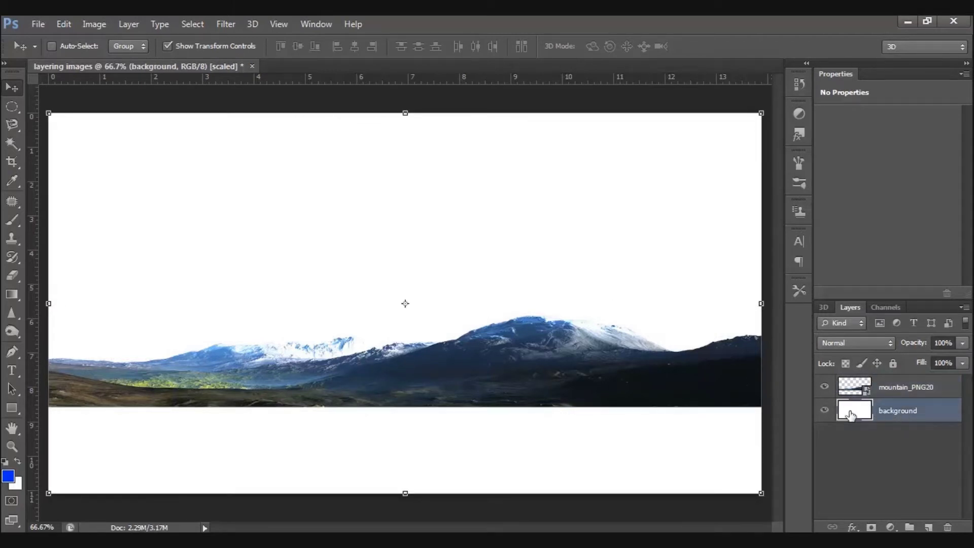
left_click(8, 476)
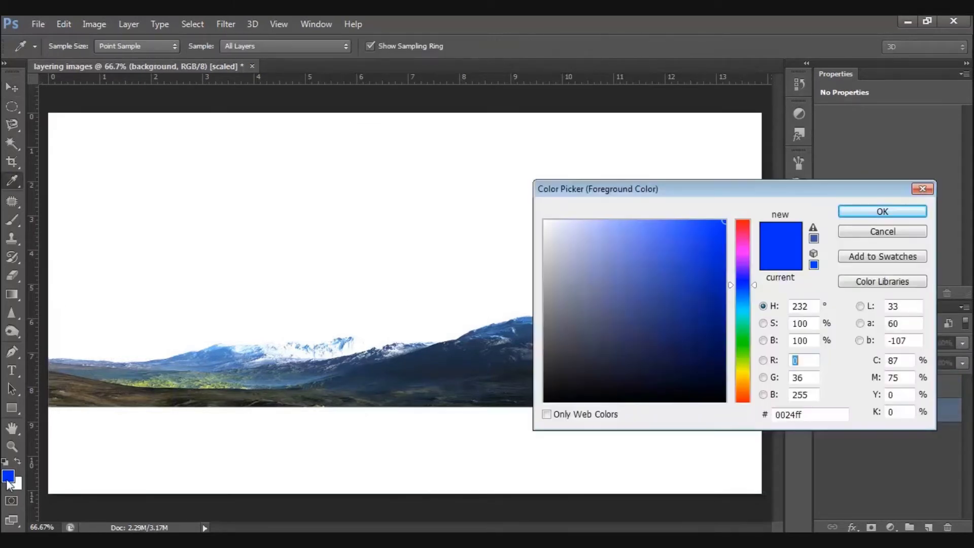
mouse_move(623, 258)
left_mouse_down()
mouse_move(664, 214)
mouse_move(642, 222)
left_mouse_up()
left_click_drag(754, 286, 754, 300)
left_click_drag(643, 221, 614, 217)
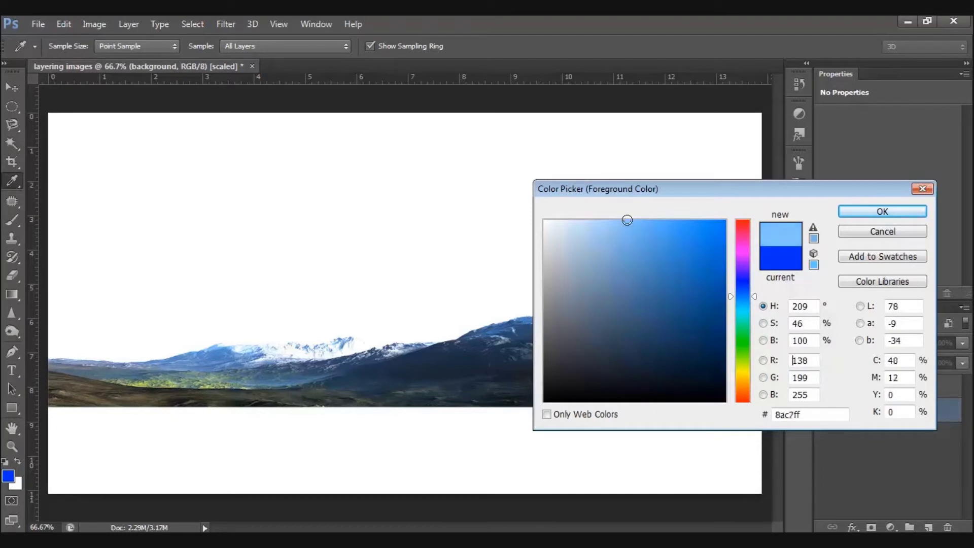
left_click_drag(614, 217, 603, 221)
left_click(842, 211)
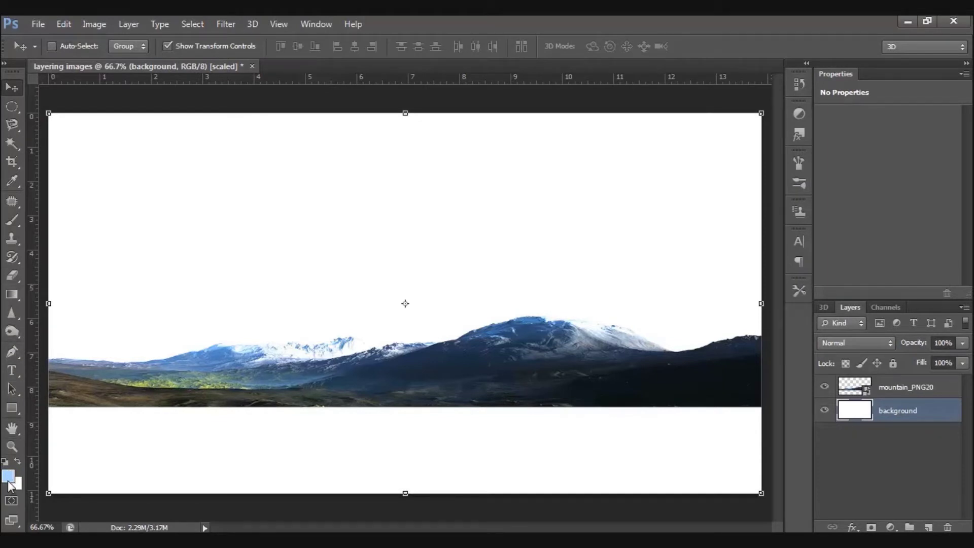
Step: Fill the background layer with pale sky blue using the Paint Bucket
left_click(16, 298)
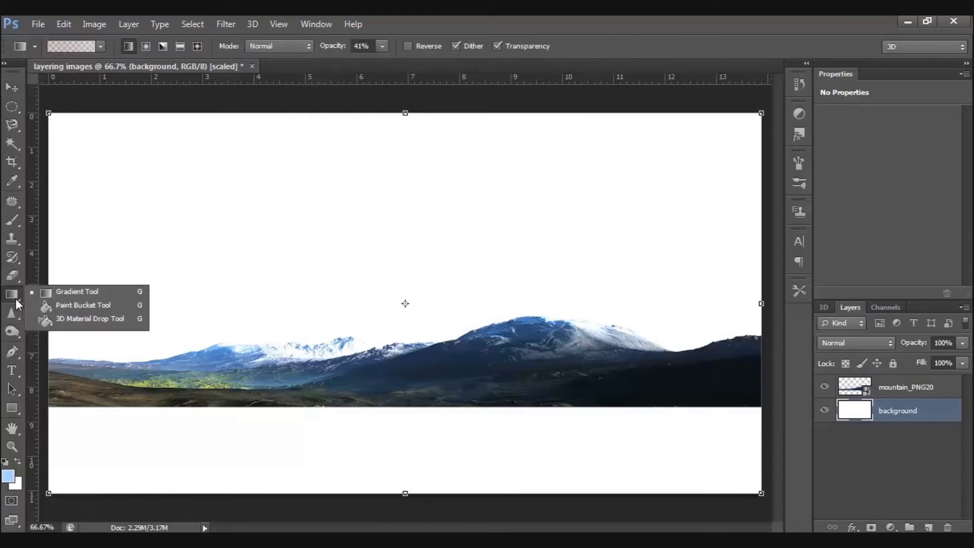
left_click(81, 307)
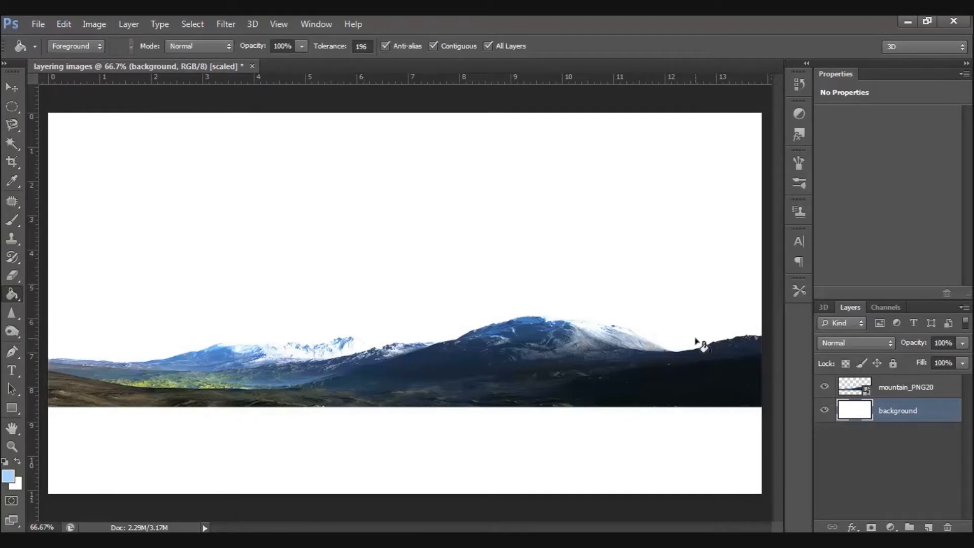
left_click(824, 386)
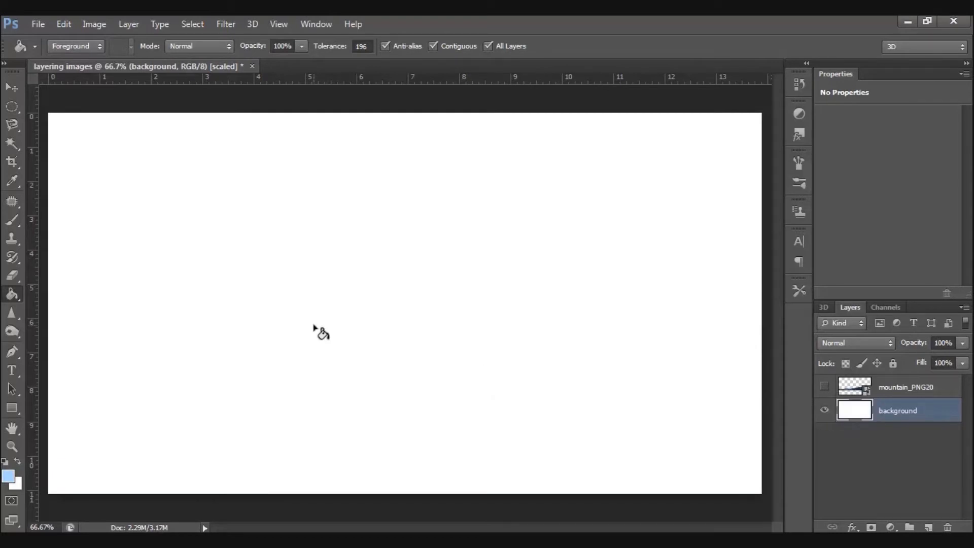
left_click(296, 254)
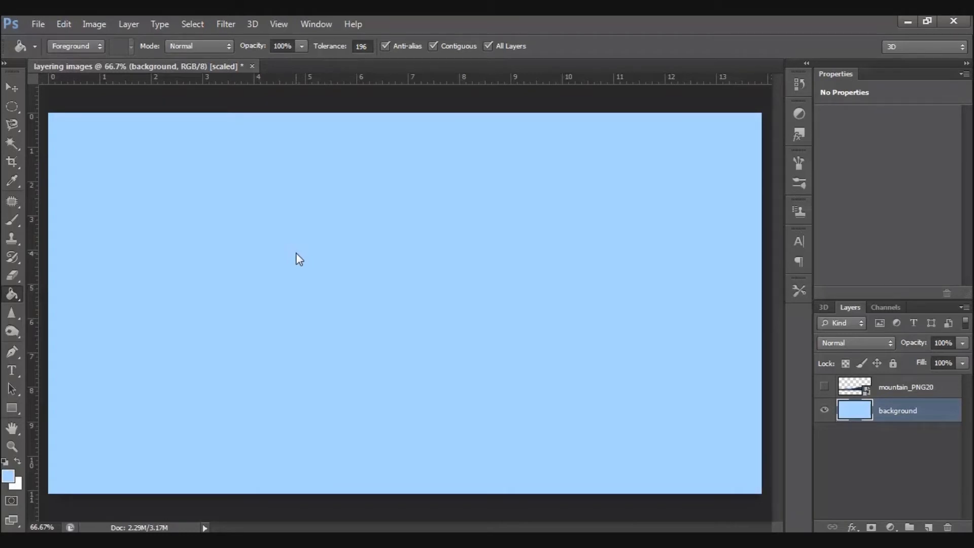
left_click(824, 387)
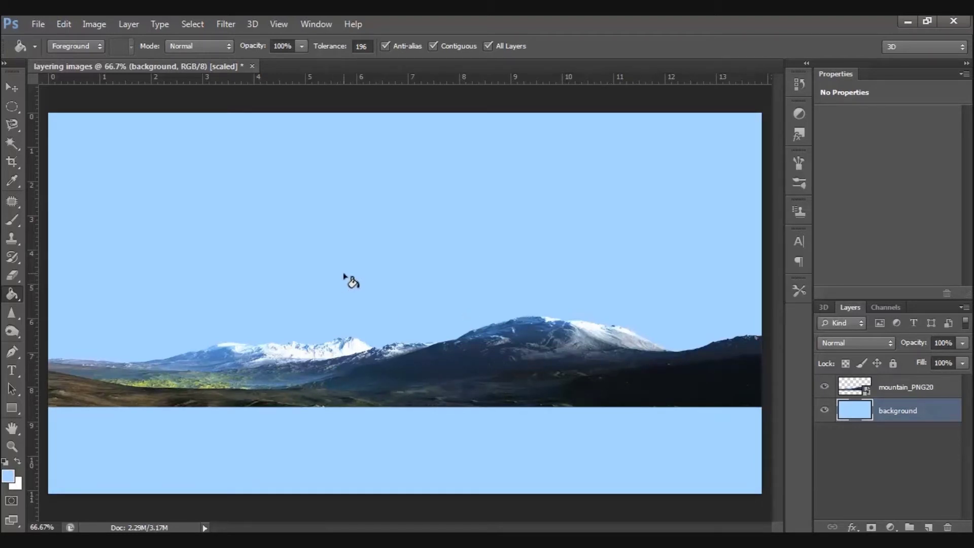
Step: Rasterize the mountain_PNG20 layer
right_click(870, 390)
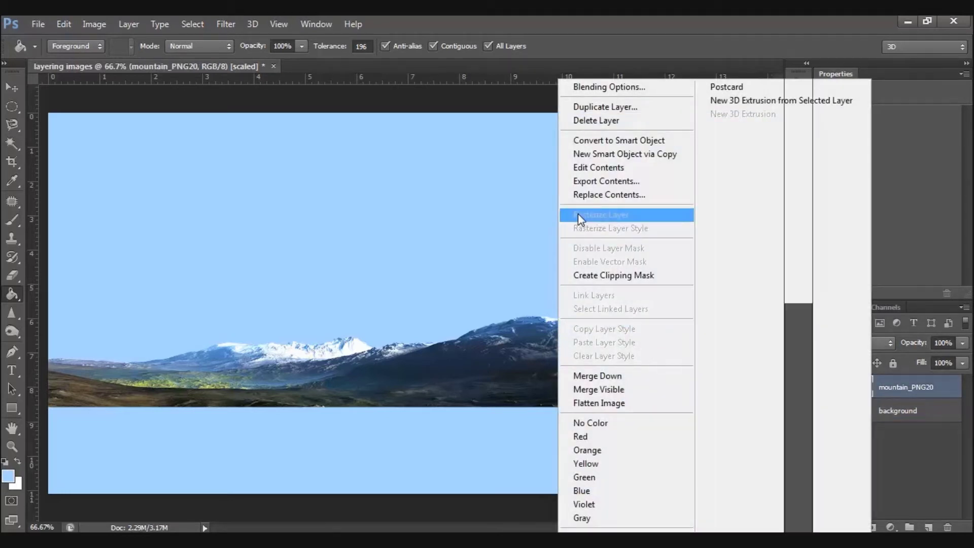
left_click(578, 214)
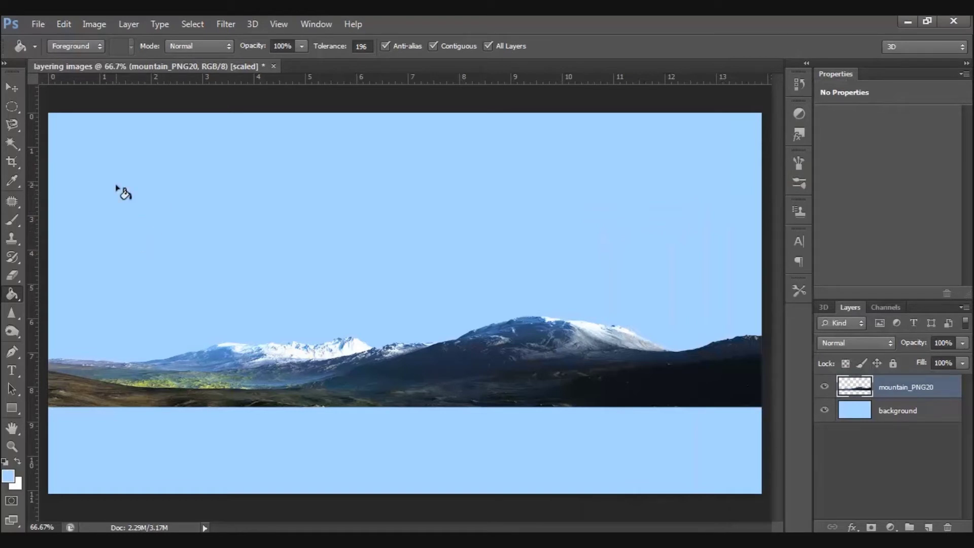
left_click(38, 24)
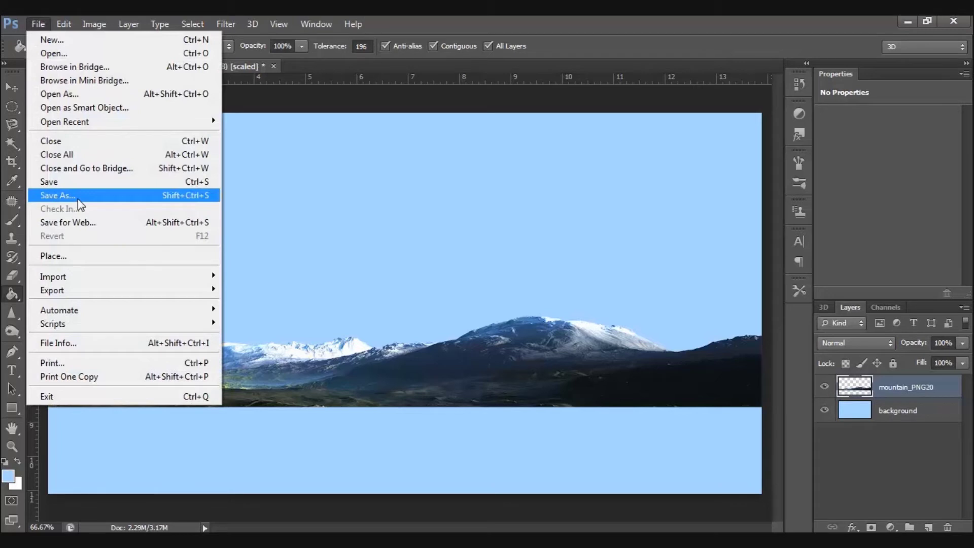
Step: Place Clouds-PNG-Pic over the mountains and drag it into position
left_click(78, 254)
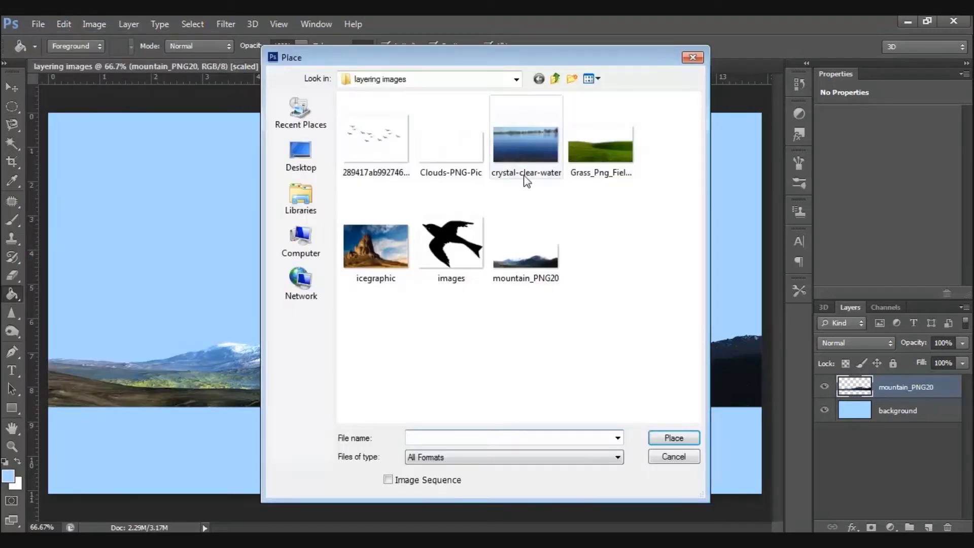
left_click(468, 159)
left_click(665, 437)
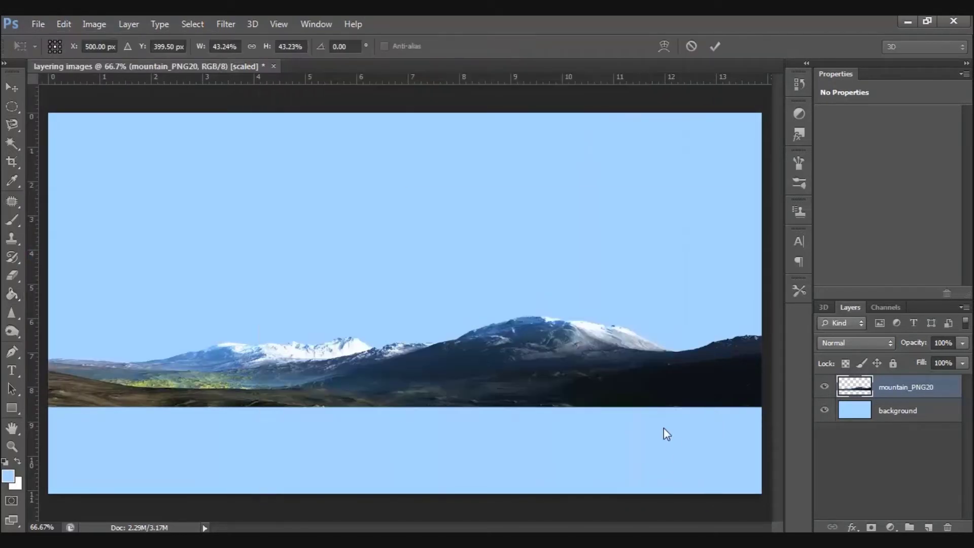
left_click_drag(222, 323, 214, 328)
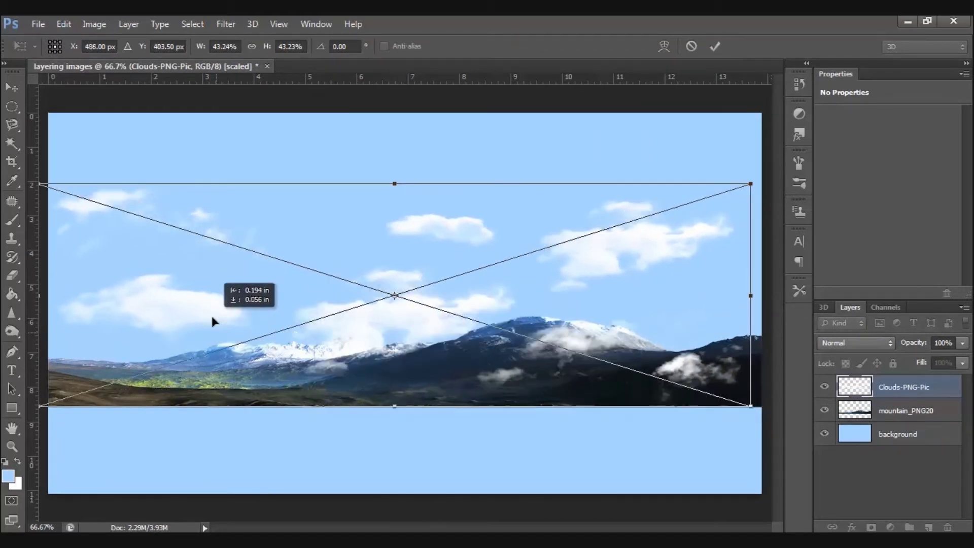
left_click_drag(218, 329, 224, 332)
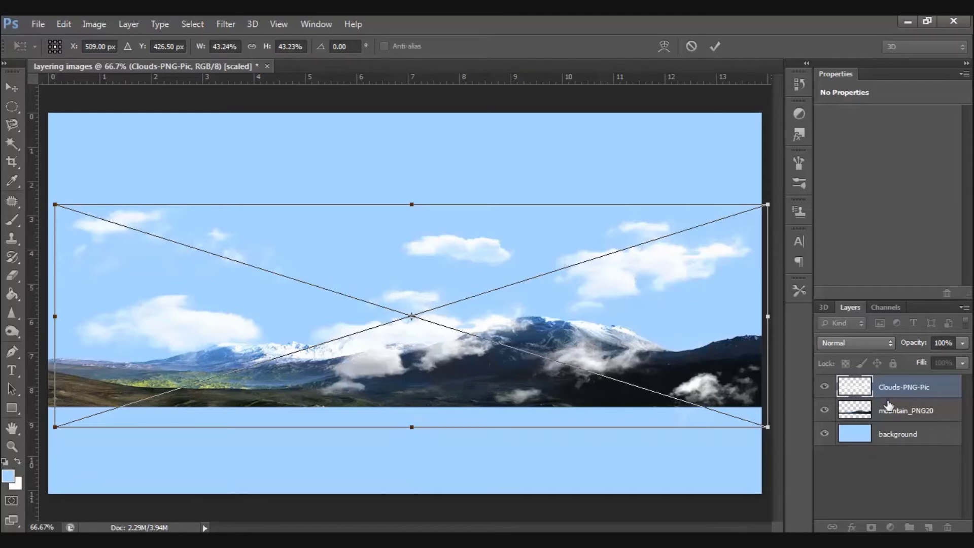
key("g")
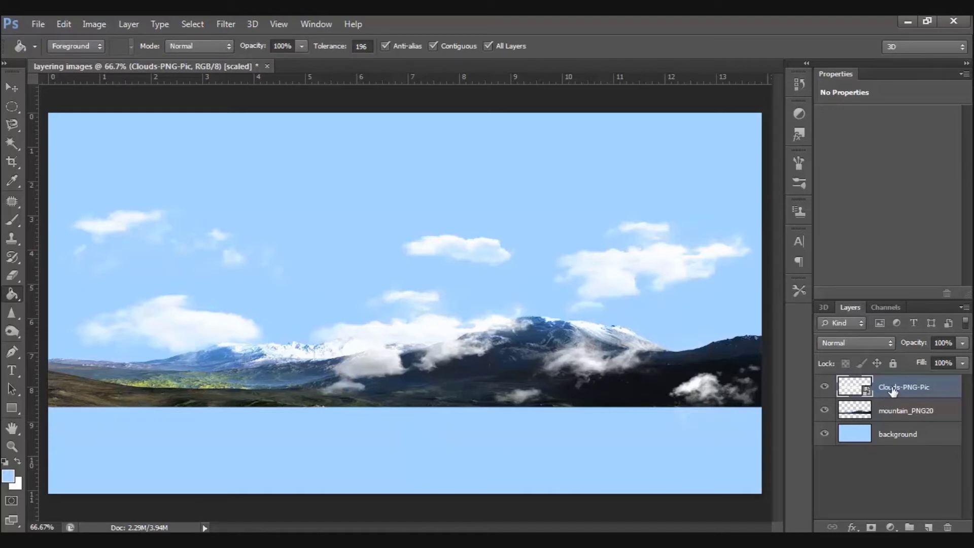
Step: Rasterize the clouds layer, stack it below mountain_PNG20, and drag it higher into the sky
right_click(892, 388)
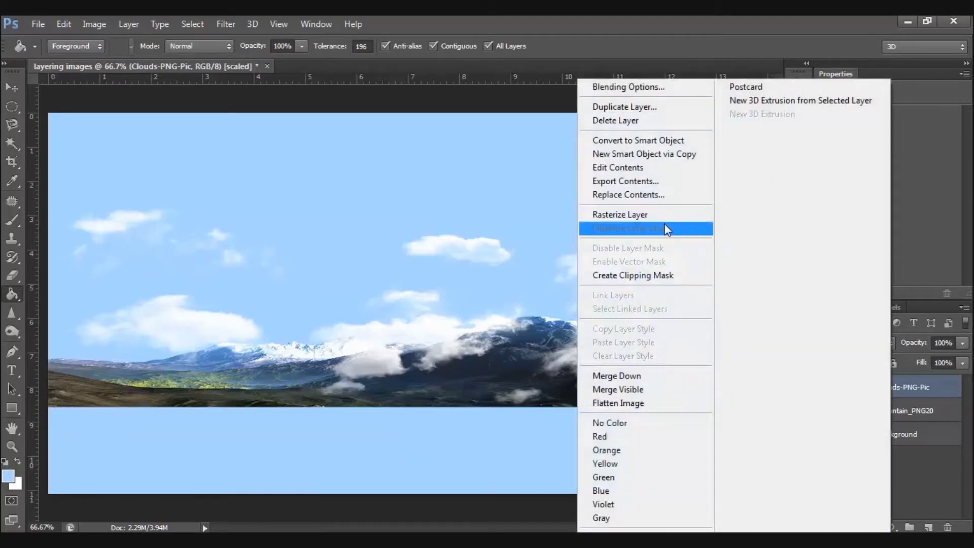
left_click(660, 211)
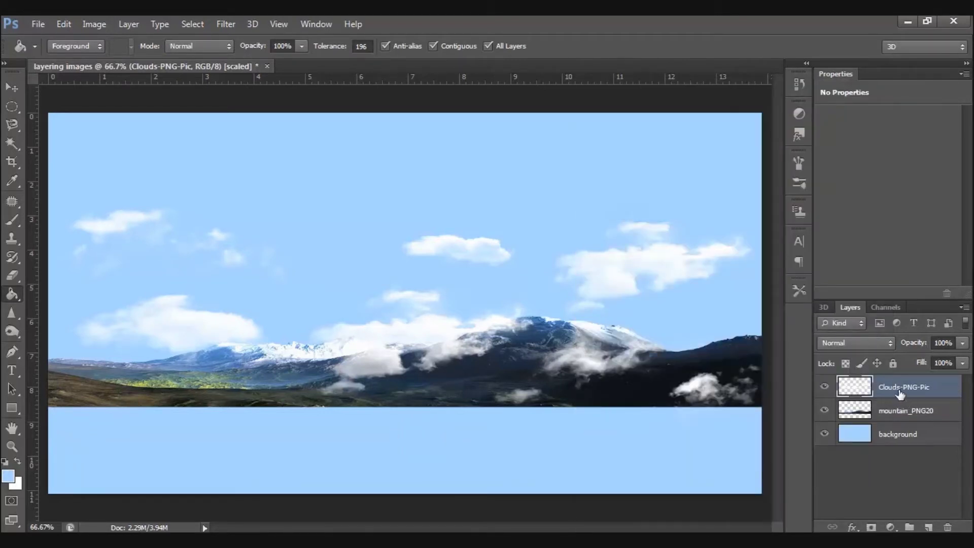
left_click_drag(891, 391, 884, 419)
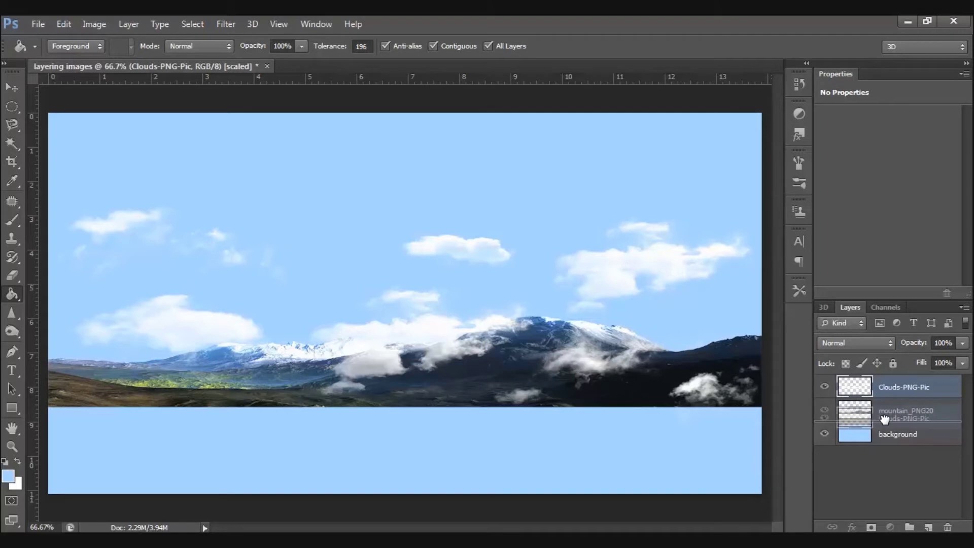
left_click_drag(885, 419, 884, 420)
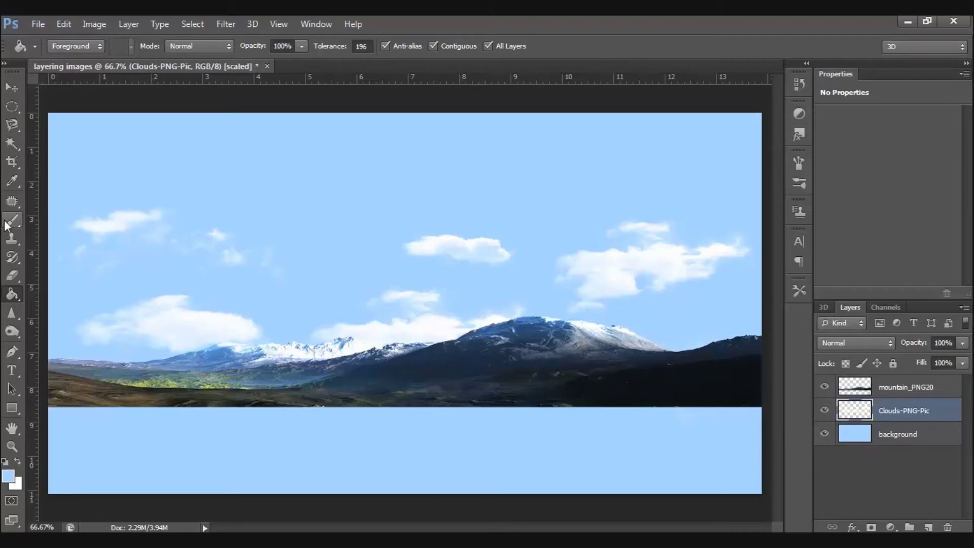
left_click(13, 86)
left_click_drag(212, 332, 204, 270)
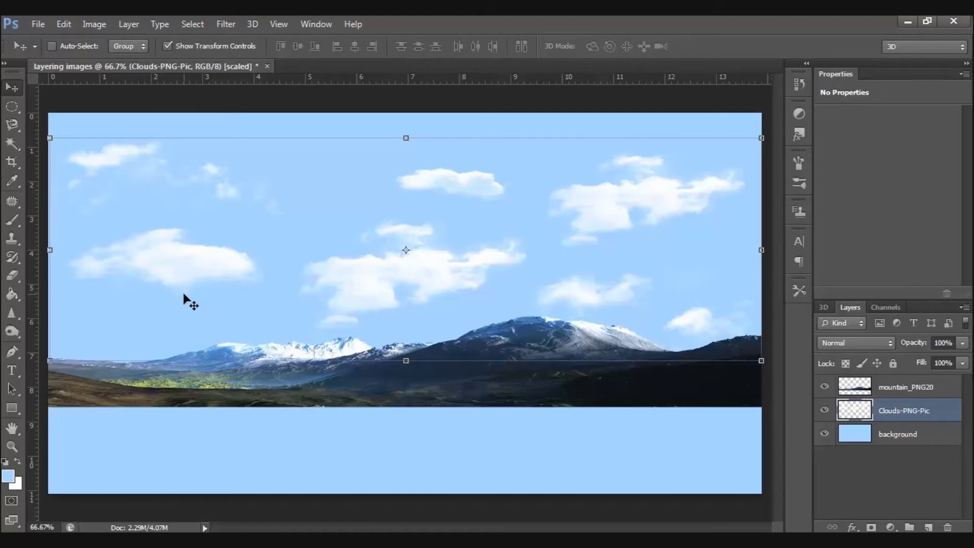
left_click(38, 24)
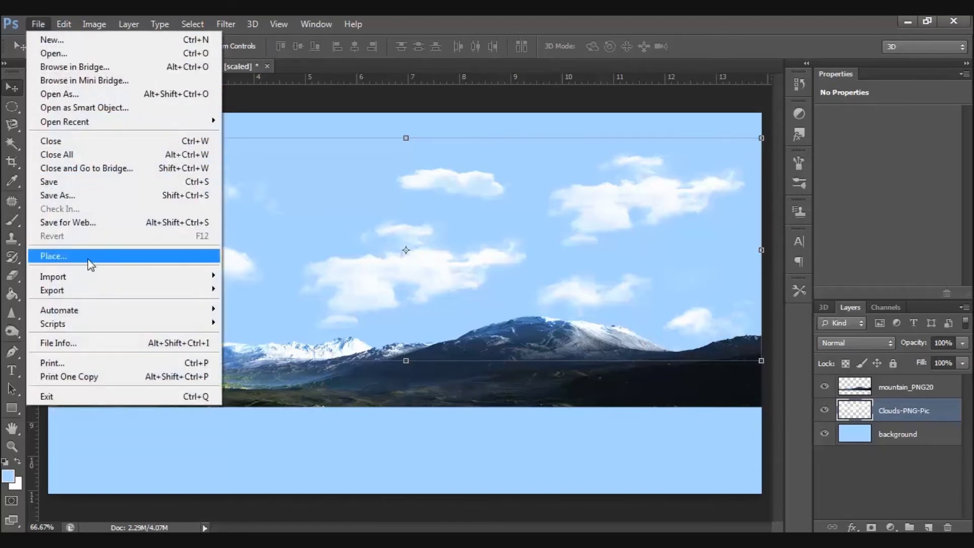
Step: Place Grass_Png_Field-image into the document and confirm the placement
left_click(90, 258)
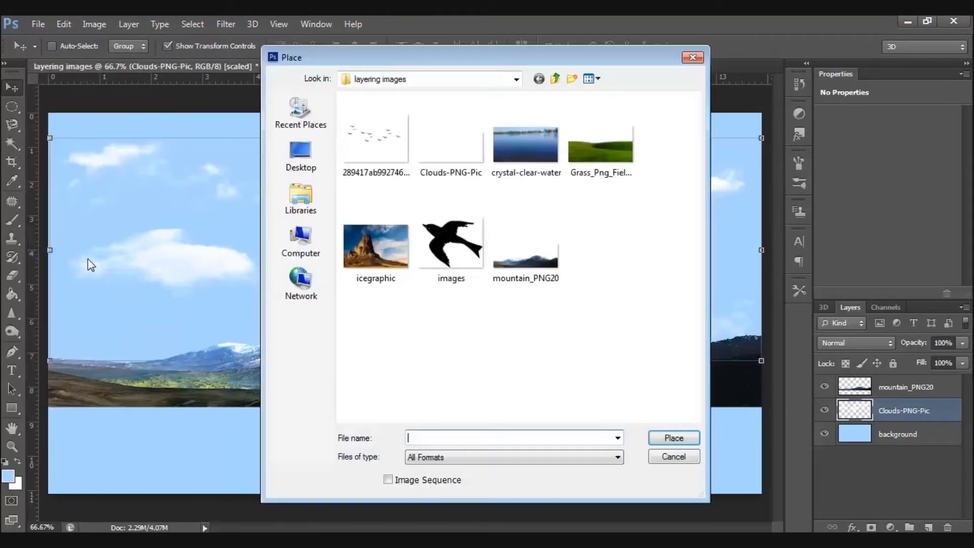
left_click(603, 141)
left_click(663, 439)
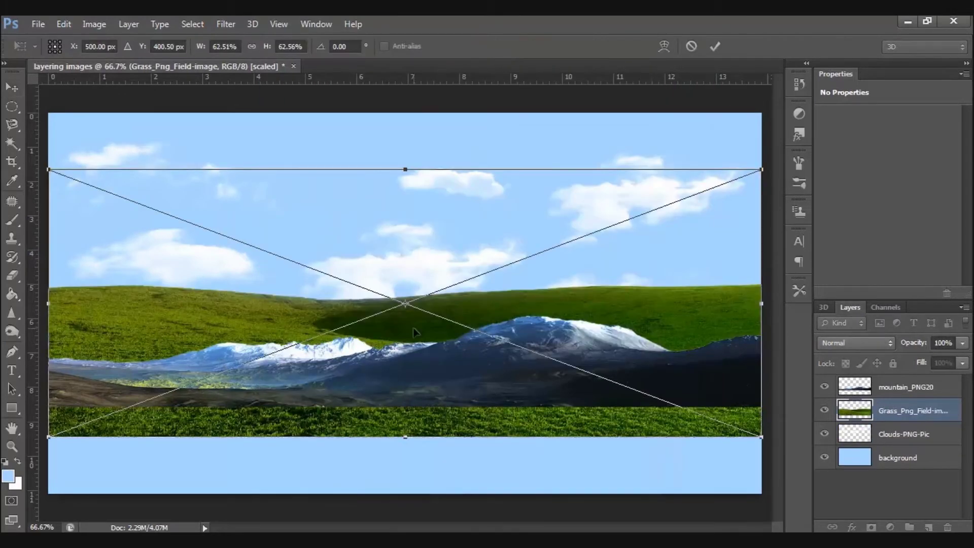
left_click(12, 87)
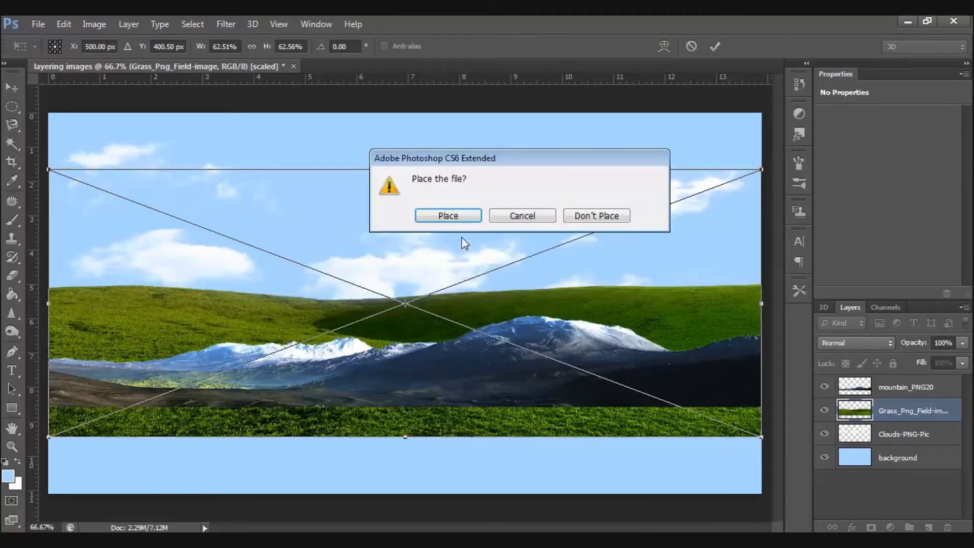
left_click(467, 218)
Step: Rasterize the grass layer, stack it above the mountains, and lower it into the foreground
right_click(896, 411)
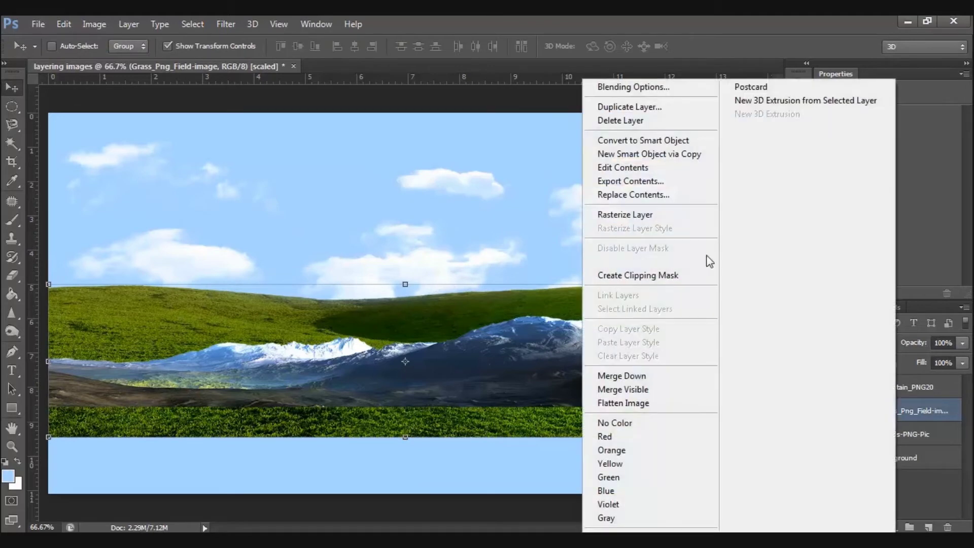
left_click(666, 214)
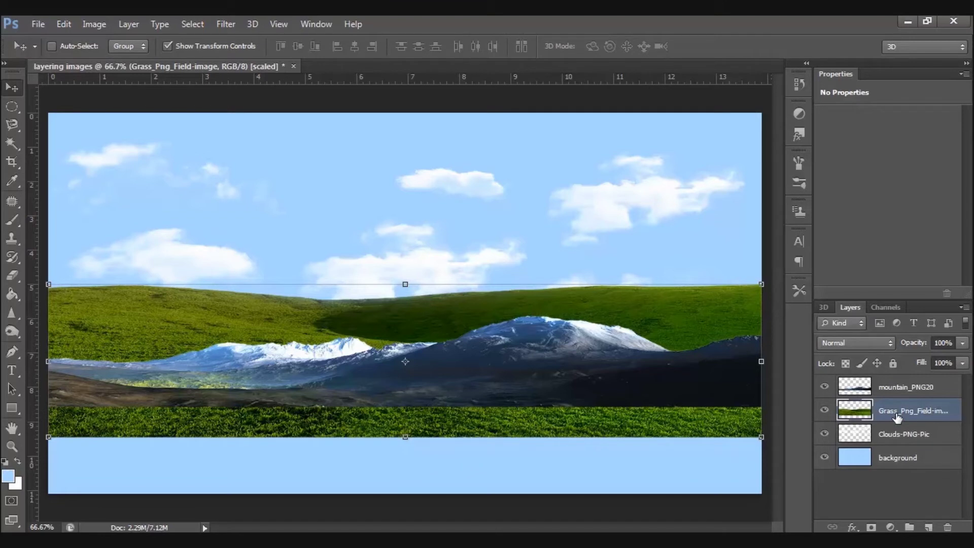
left_click_drag(897, 417, 894, 374)
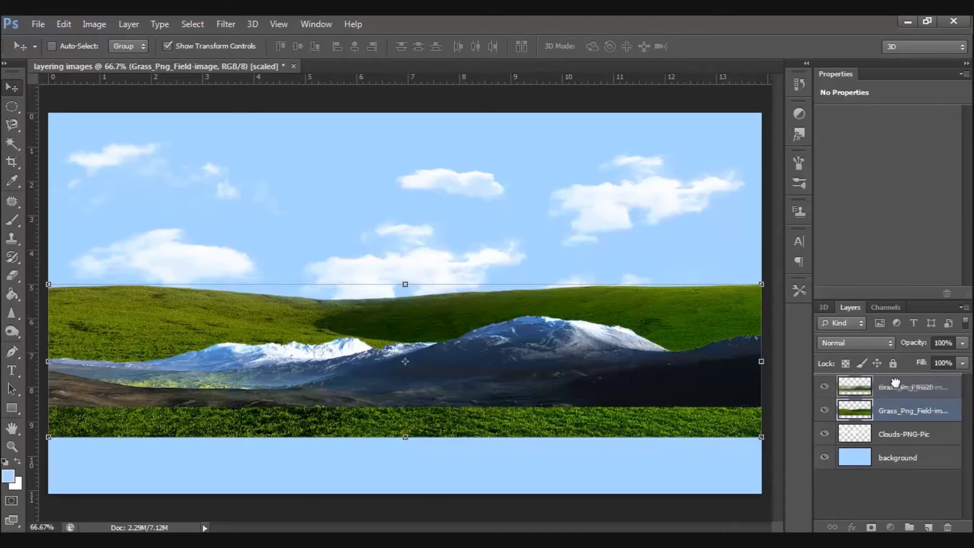
mouse_move(399, 360)
left_mouse_down()
mouse_move(368, 359)
mouse_move(364, 457)
mouse_move(376, 454)
mouse_move(364, 454)
left_mouse_up()
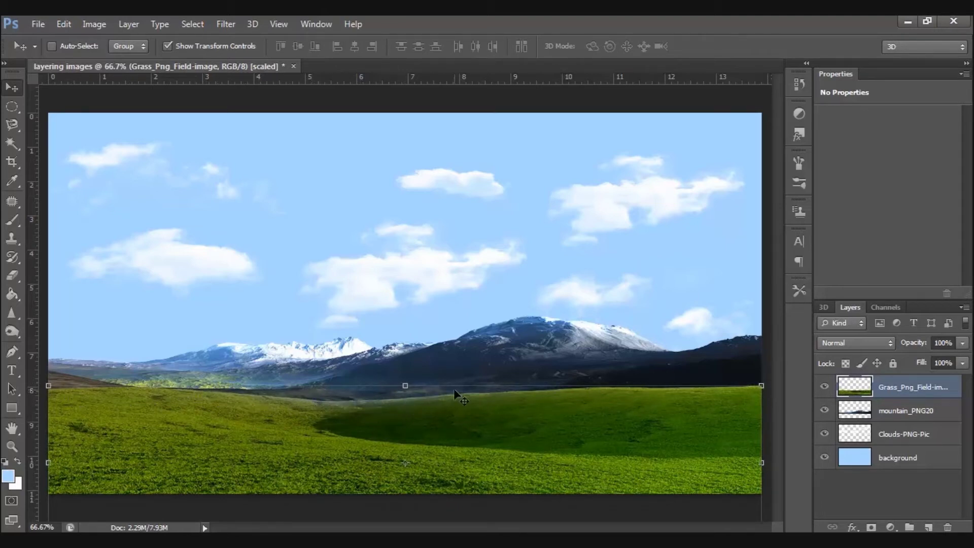
left_click(11, 279)
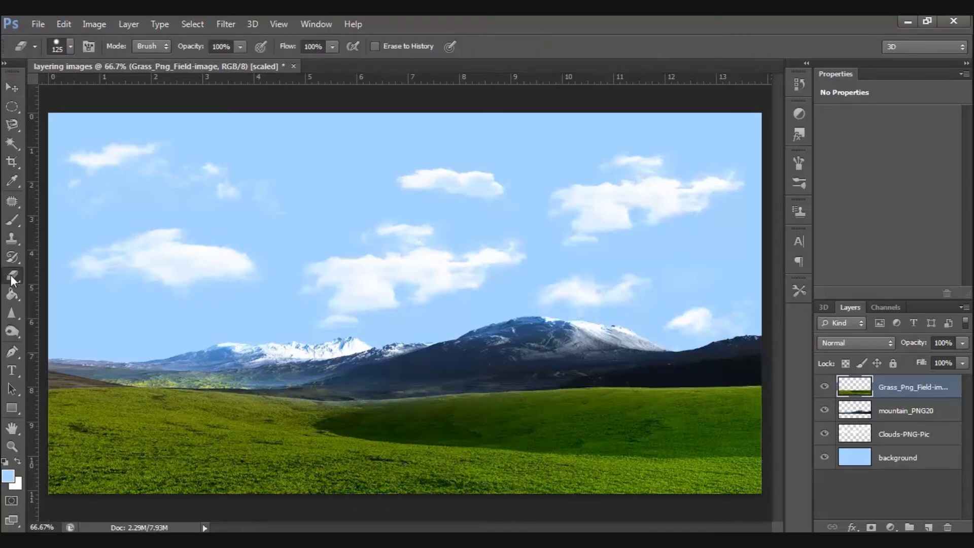
Step: Erase the grass top edge along the horizon with a soft 100 px eraser
left_click(70, 46)
left_click_drag(158, 192, 157, 205)
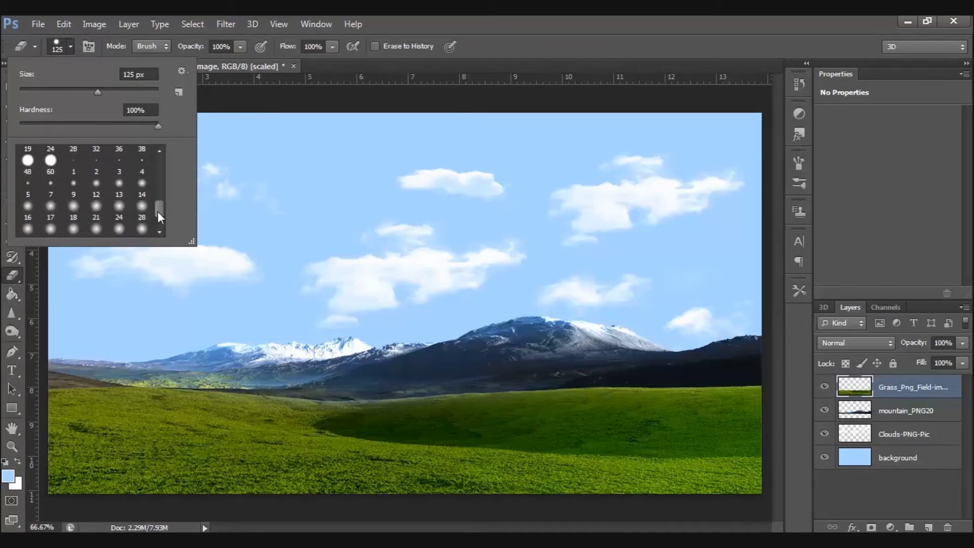
left_click(142, 217)
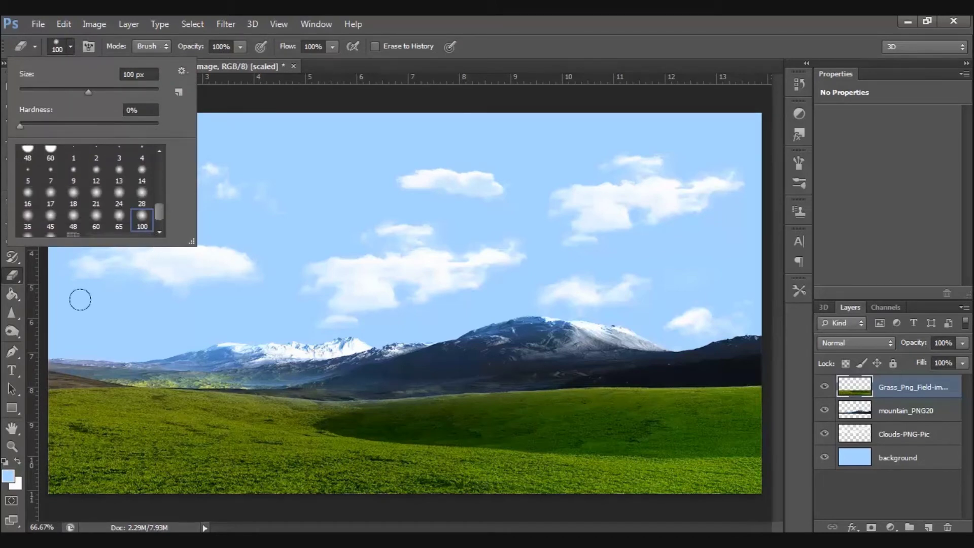
left_click(51, 374)
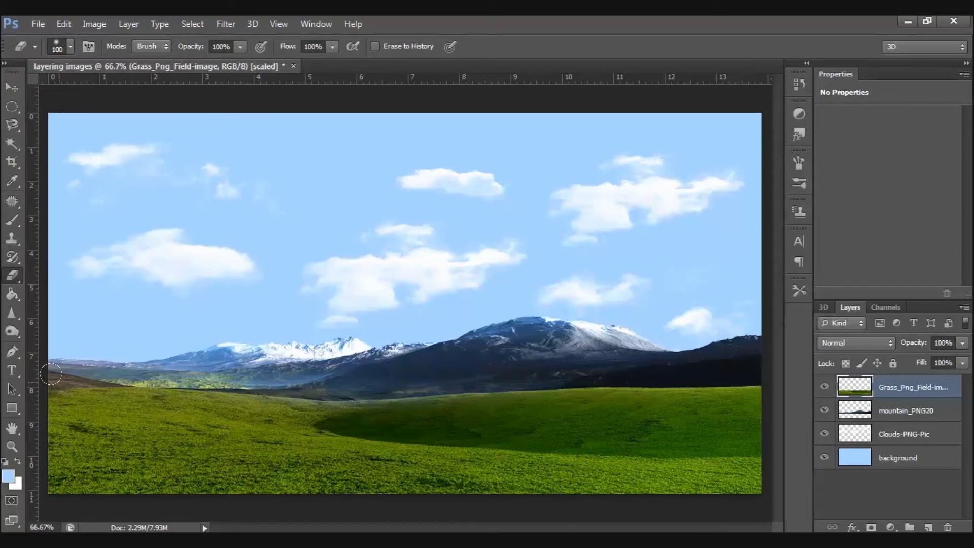
mouse_move(139, 359)
left_mouse_down()
mouse_move(363, 372)
mouse_move(531, 358)
mouse_move(681, 368)
mouse_move(756, 358)
mouse_move(507, 359)
mouse_move(606, 361)
mouse_move(515, 354)
mouse_move(417, 367)
mouse_move(528, 361)
mouse_move(364, 373)
mouse_move(406, 378)
left_mouse_up()
Step: Nudge the grass layer up slightly and erase more of its edge with a 45 px brush
left_click(11, 88)
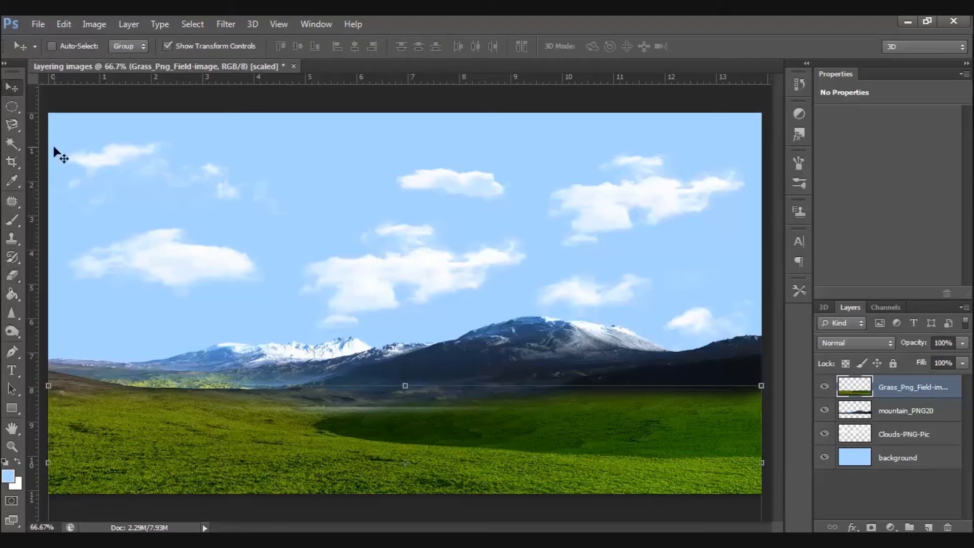
left_click_drag(208, 400, 208, 397)
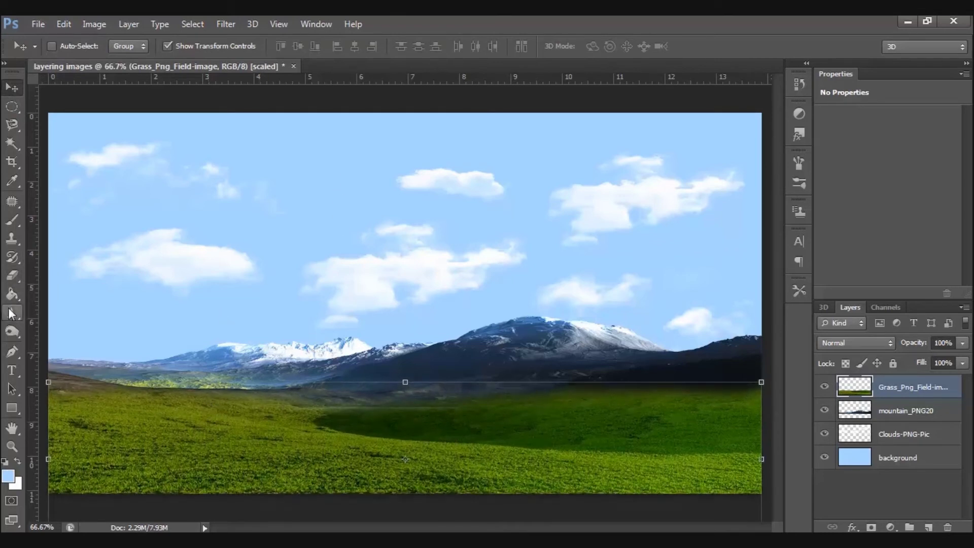
left_click(12, 275)
key("bracketleft")
key("bracketleft")
key("bracketleft")
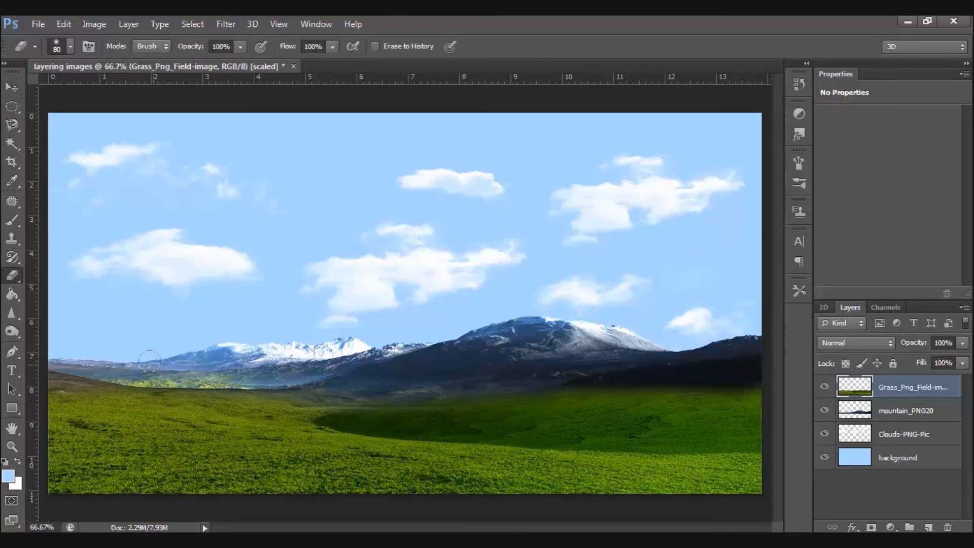
mouse_move(72, 383)
left_mouse_down()
mouse_move(279, 383)
mouse_move(248, 387)
mouse_move(363, 396)
mouse_move(537, 374)
mouse_move(506, 397)
mouse_move(480, 381)
mouse_move(467, 387)
mouse_move(790, 357)
mouse_move(454, 369)
mouse_move(350, 379)
mouse_move(326, 394)
mouse_move(211, 376)
mouse_move(44, 373)
mouse_move(201, 375)
mouse_move(165, 380)
mouse_move(249, 397)
left_mouse_up()
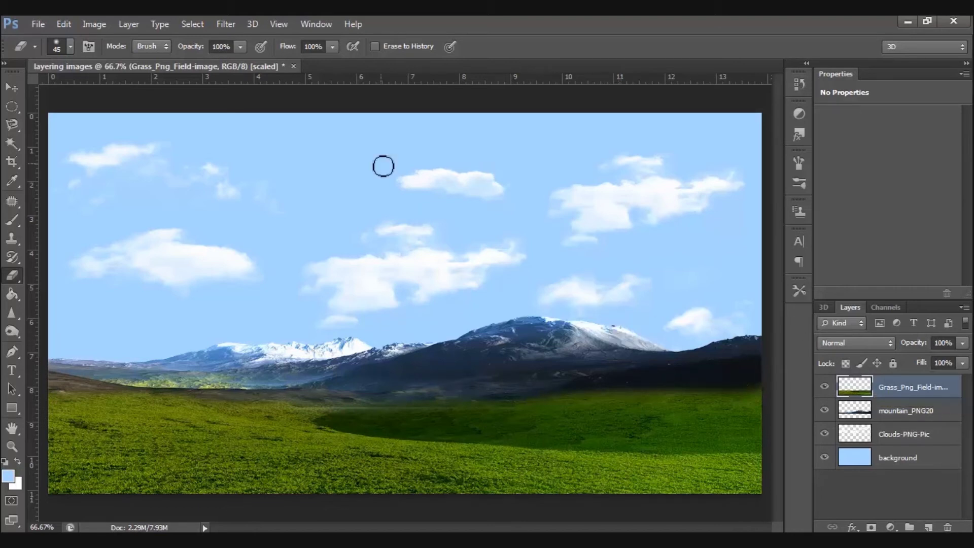
Step: Draw a small ellipse in the upper sky and give it a yellow fill
left_click(21, 412)
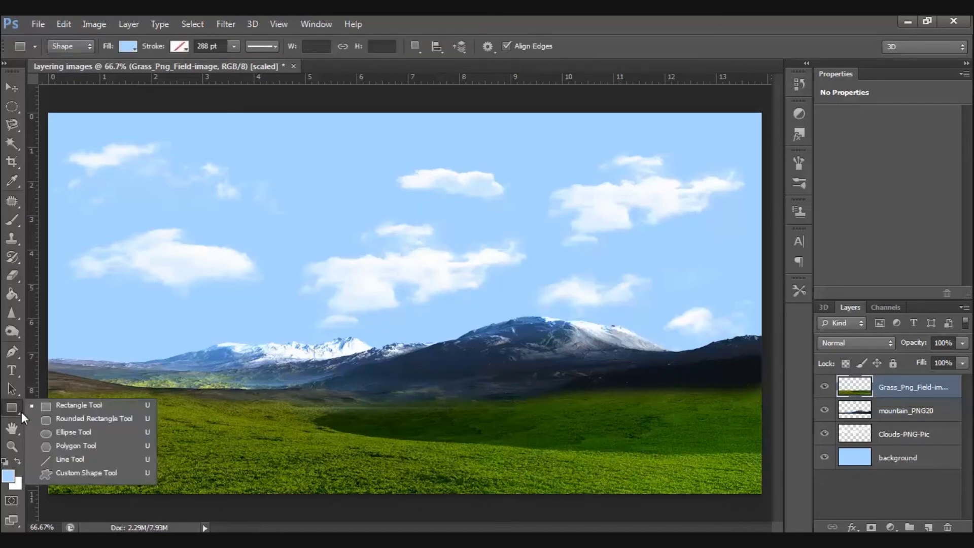
left_click(62, 430)
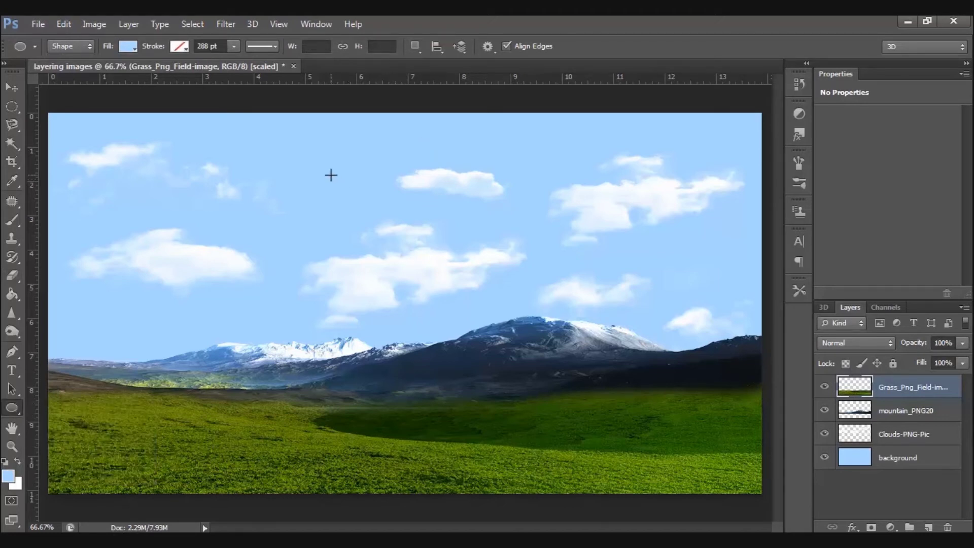
left_click_drag(328, 173, 348, 193)
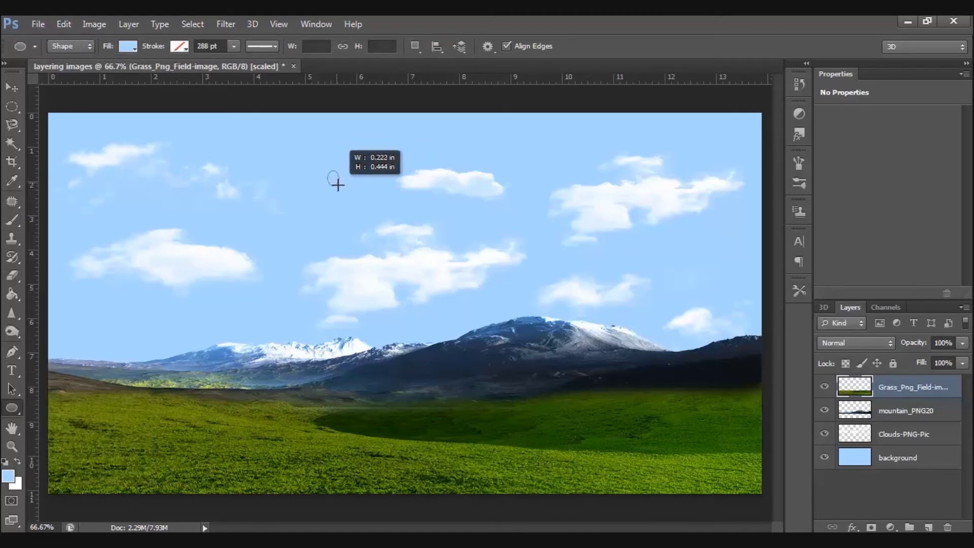
left_click_drag(347, 193, 350, 193)
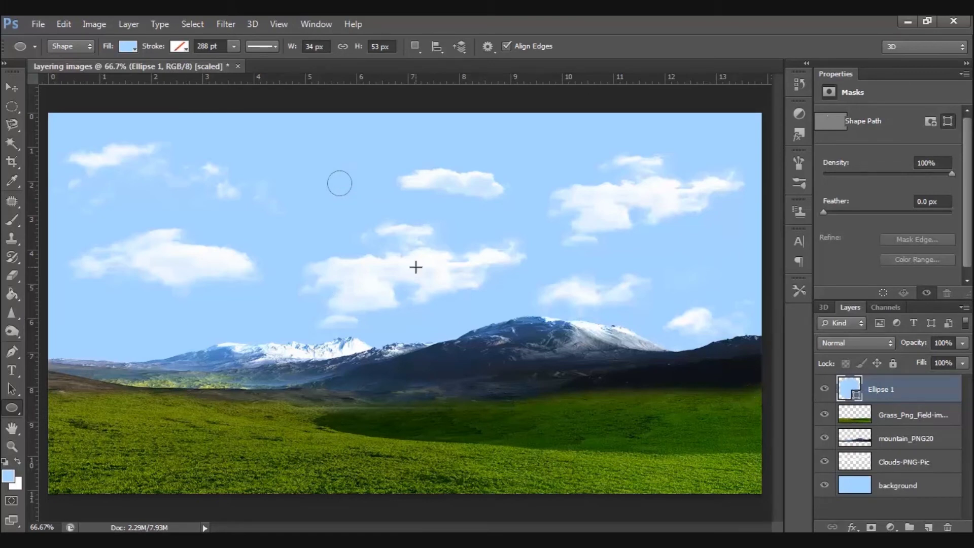
left_click(129, 51)
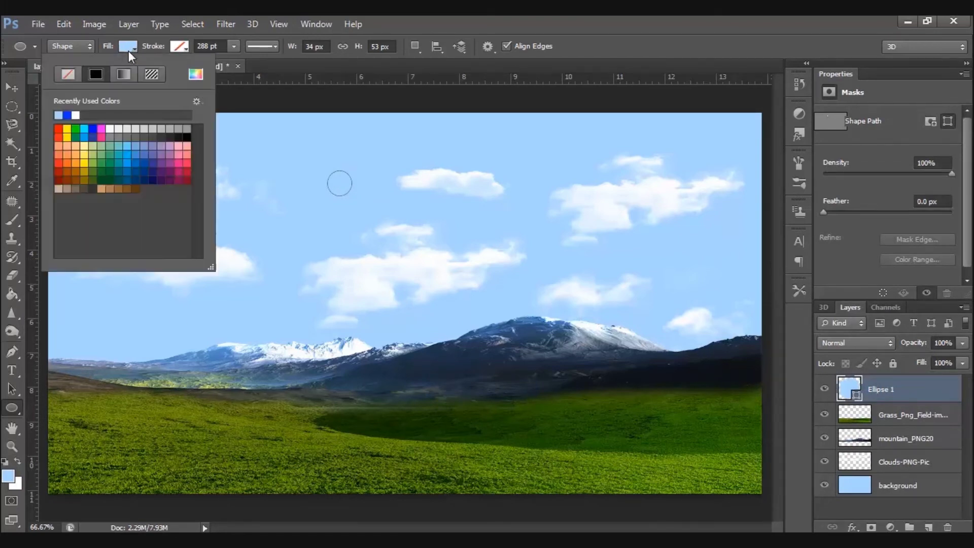
left_click(67, 136)
left_click(14, 88)
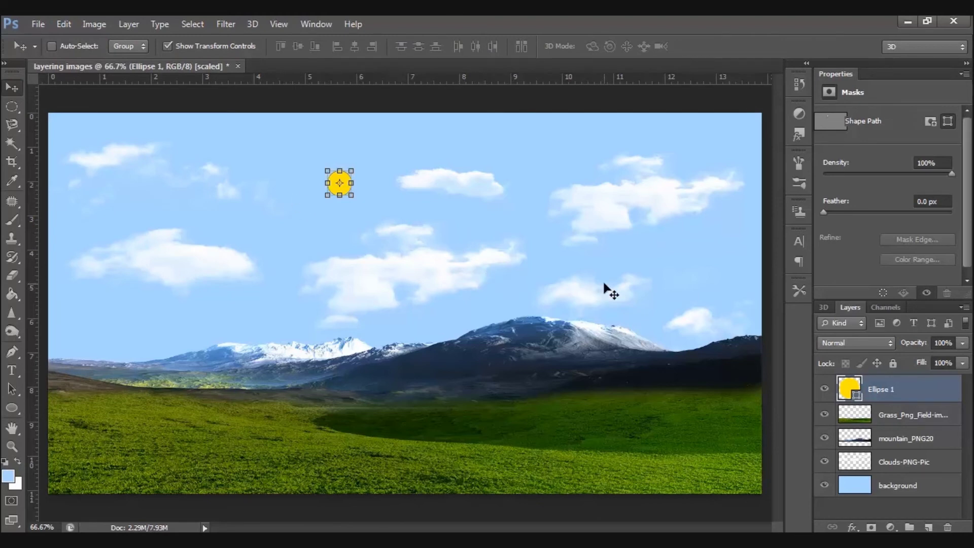
Step: Give the Ellipse 1 sun an Outer Glow with 39% opacity, 44% spread and 250 px size
left_click(855, 529)
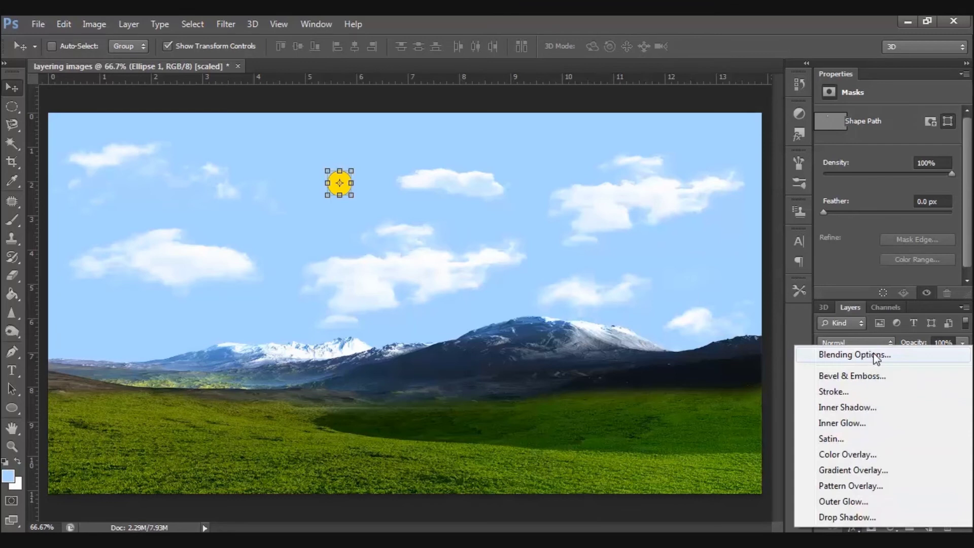
left_click(863, 355)
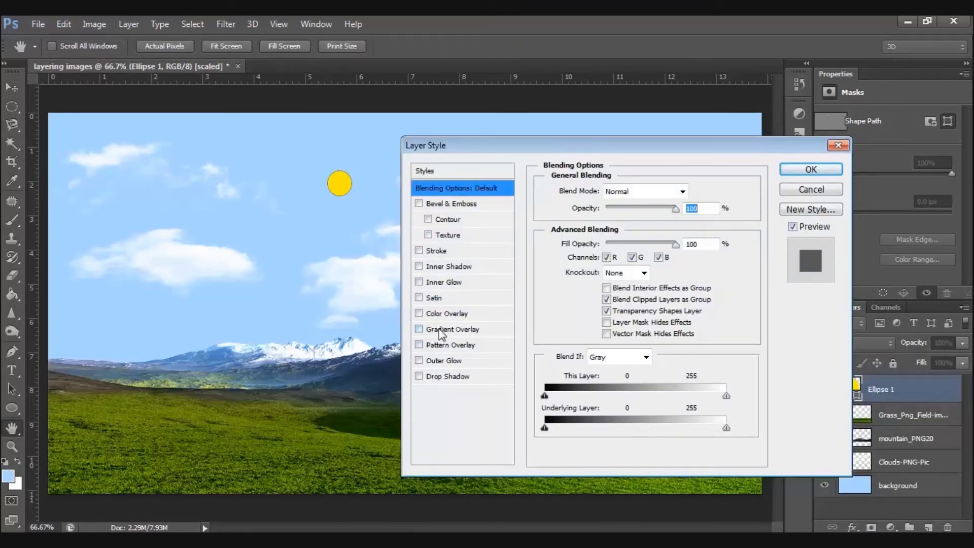
left_click(444, 361)
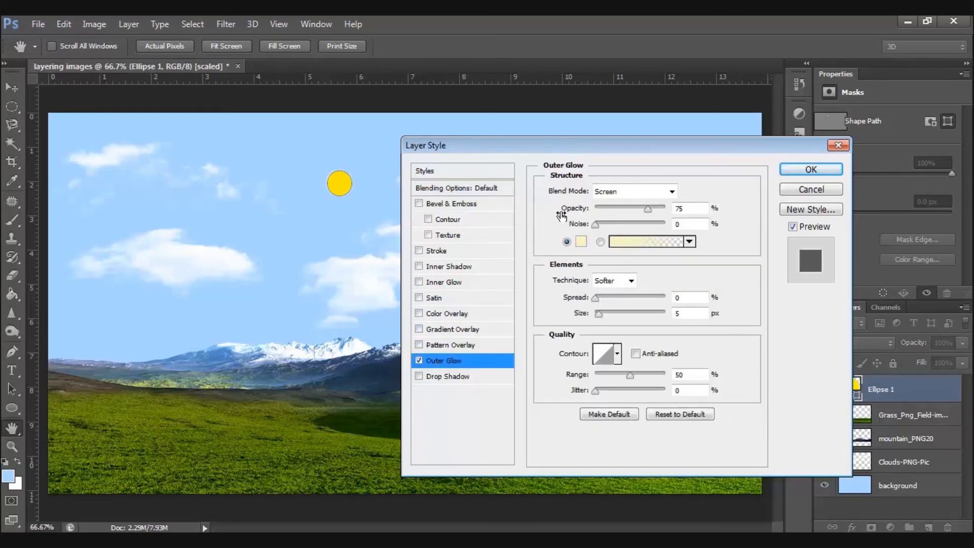
left_click_drag(543, 152, 601, 135)
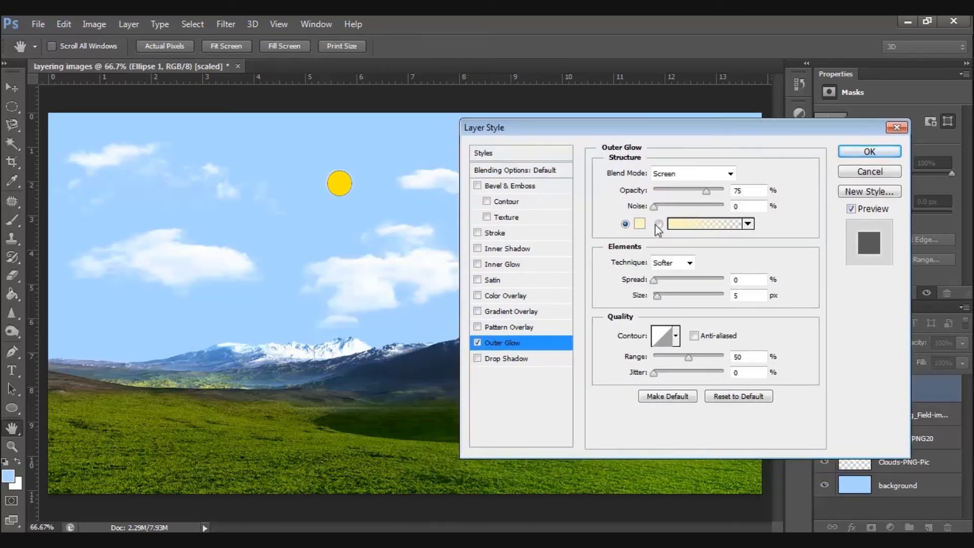
mouse_move(656, 281)
left_mouse_down()
mouse_move(677, 281)
mouse_move(667, 296)
left_mouse_up()
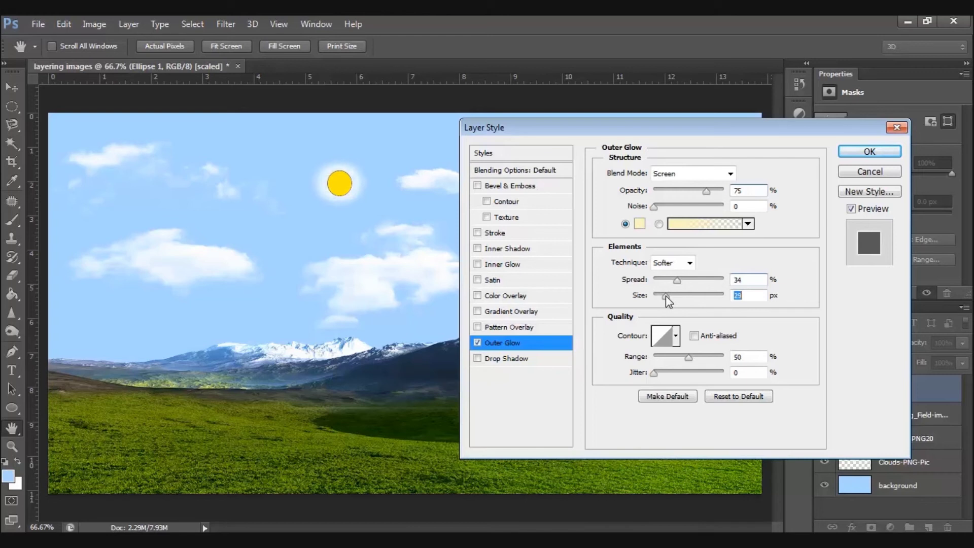
left_click_drag(705, 190, 684, 192)
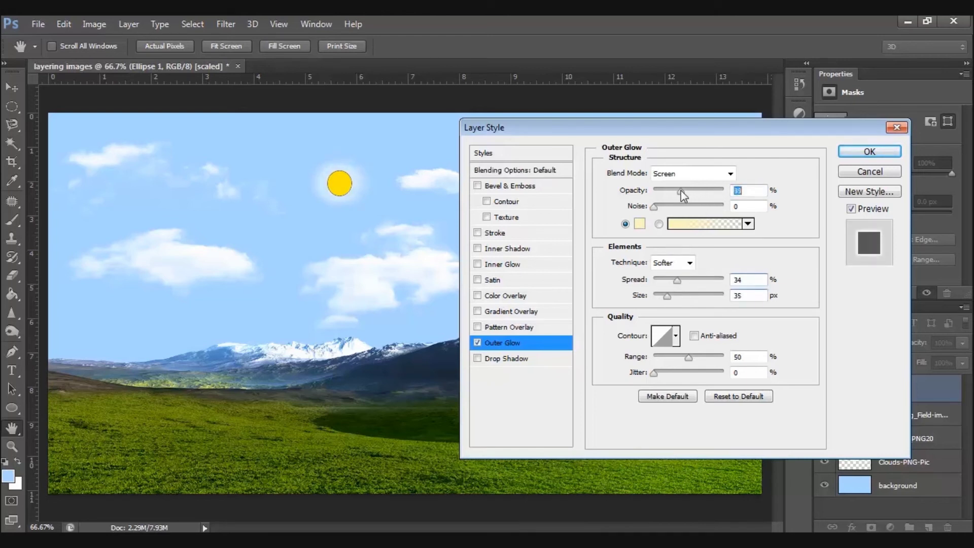
mouse_move(680, 283)
left_mouse_down()
mouse_move(668, 295)
mouse_move(733, 279)
left_mouse_up()
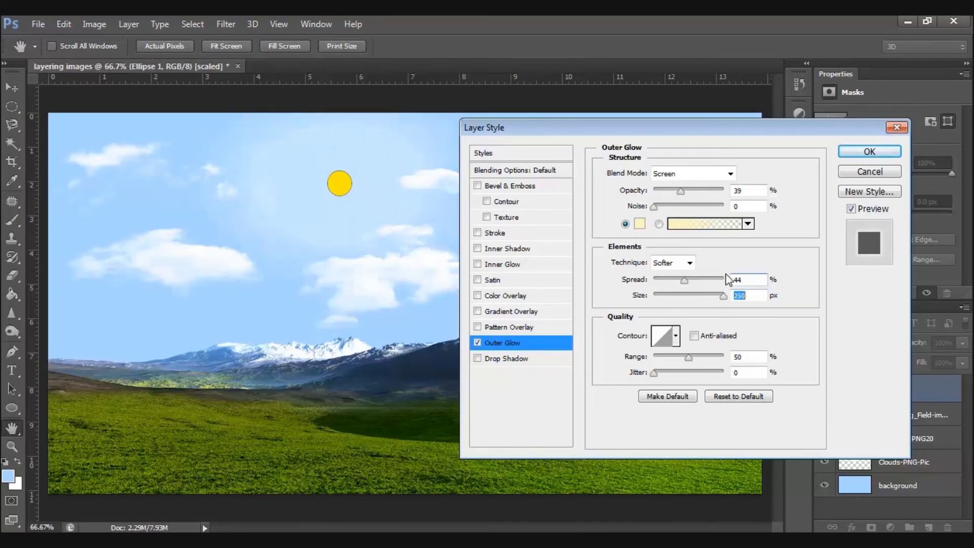
left_click(847, 152)
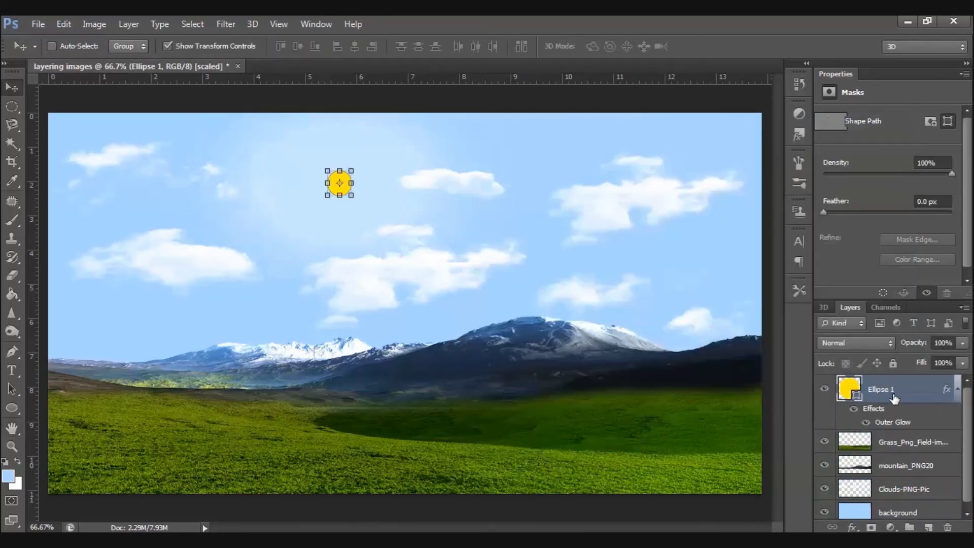
Step: Rasterize the Ellipse 1 sun layer into a pixel layer
right_click(892, 395)
left_click(705, 181)
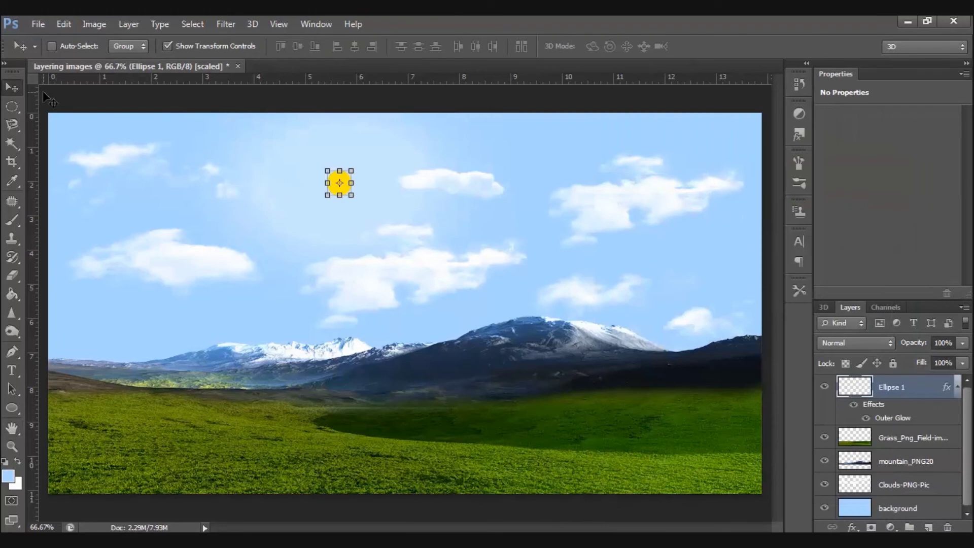
left_click(11, 105)
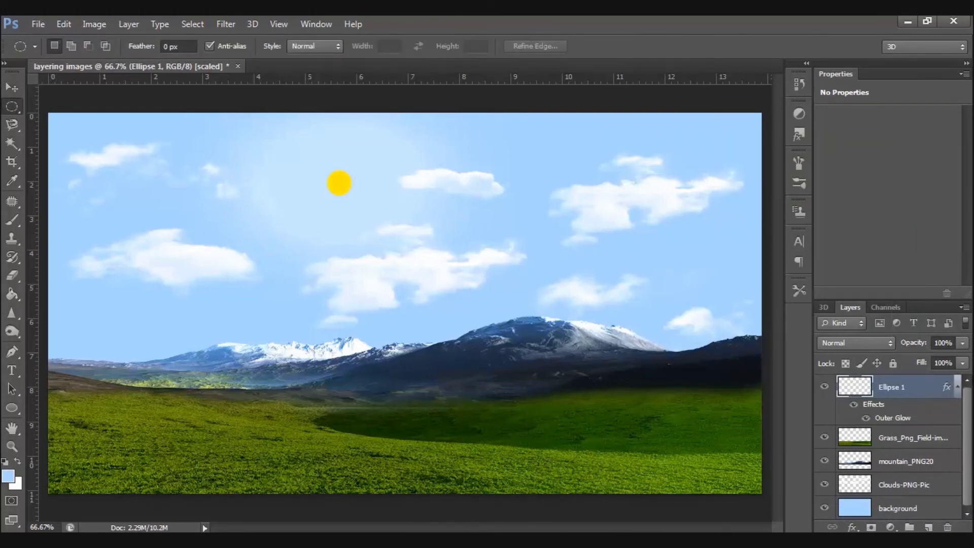
left_click(942, 343)
Step: Select the Blur Tool and enlarge its brush to 200
left_click(15, 332)
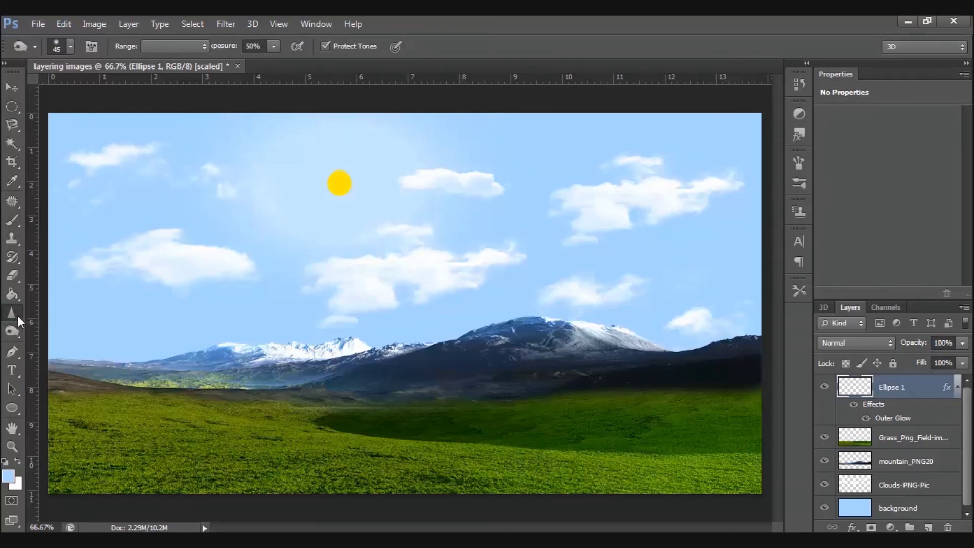
left_click(12, 313)
left_click(65, 309)
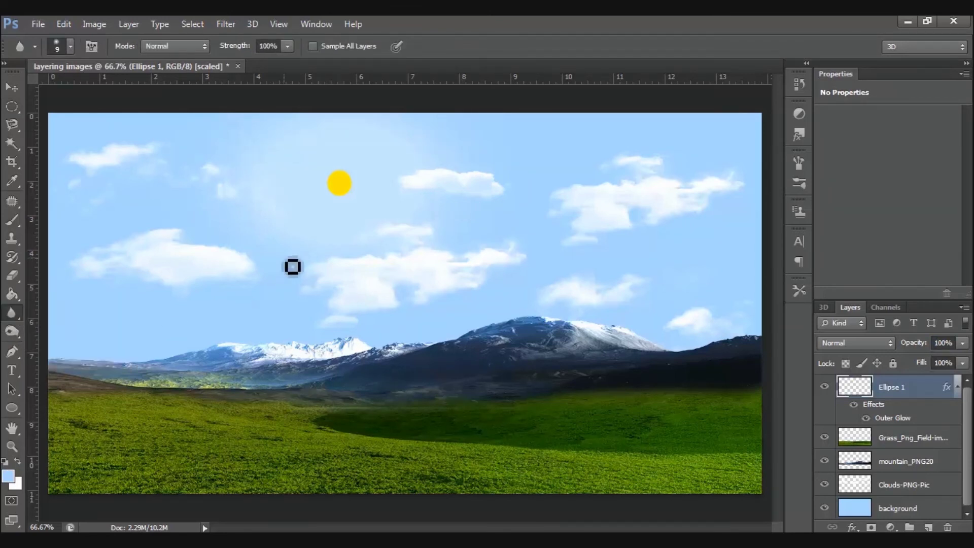
key("bracketright")
key("bracketright")
key("bracketright")
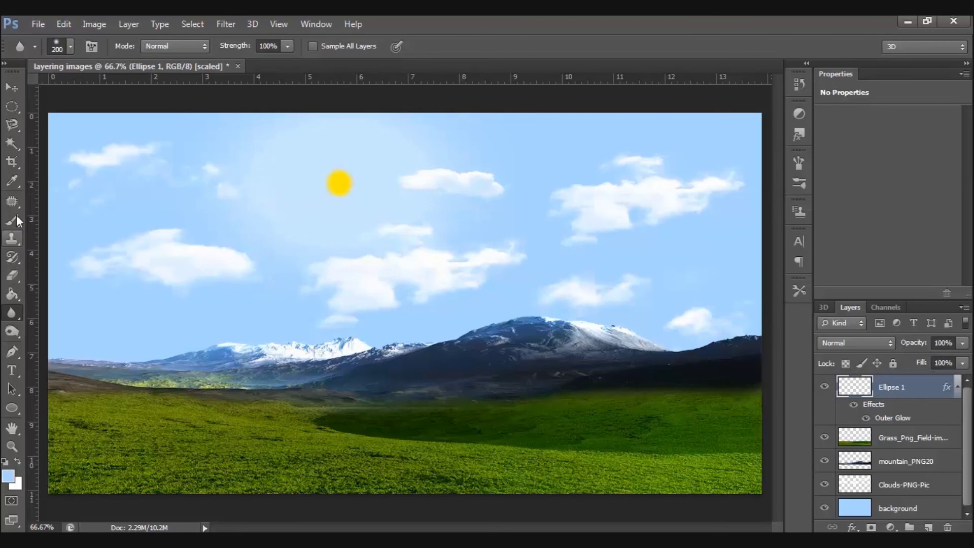
Step: Zoom the canvas out from 66.7% to 50% and select the Grass_Png_Field-image layer
left_click(12, 88)
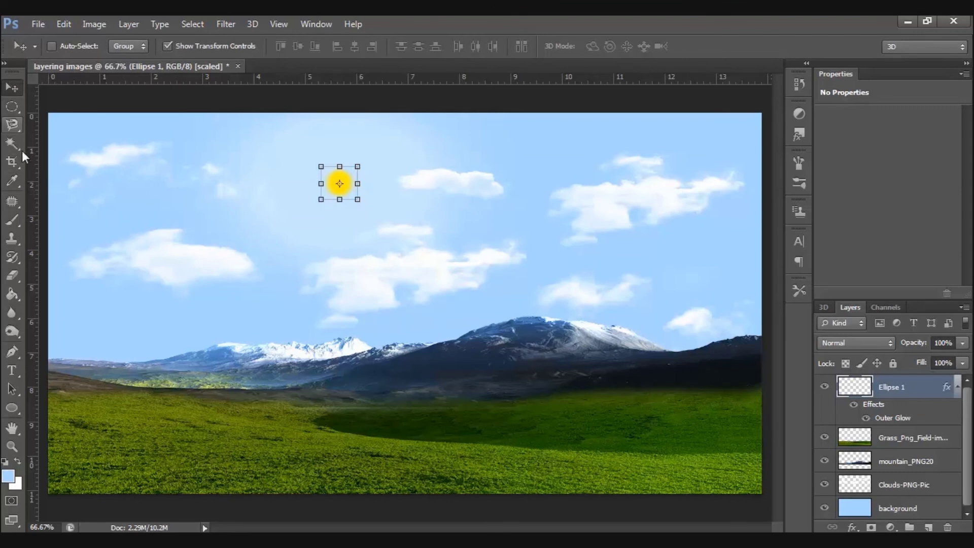
left_click(12, 106)
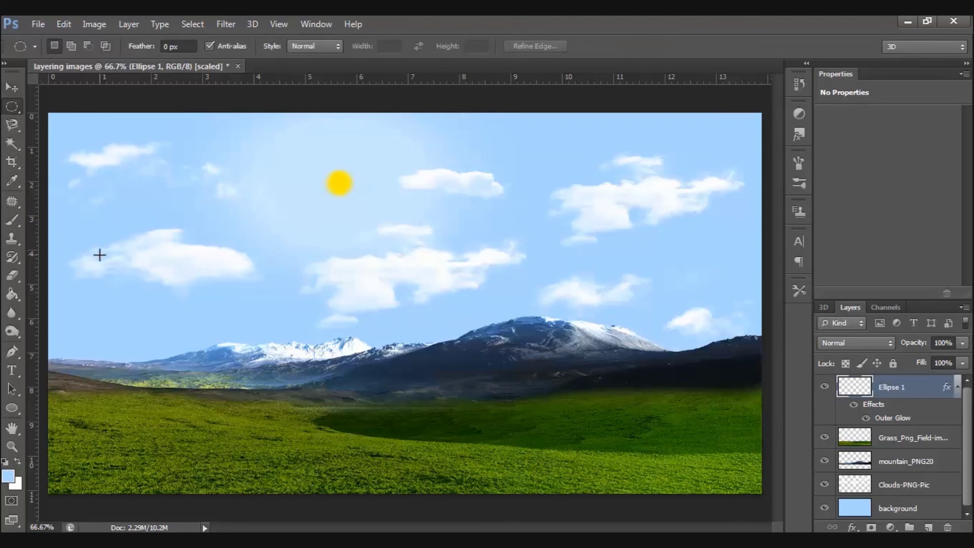
key("ctrl+minus")
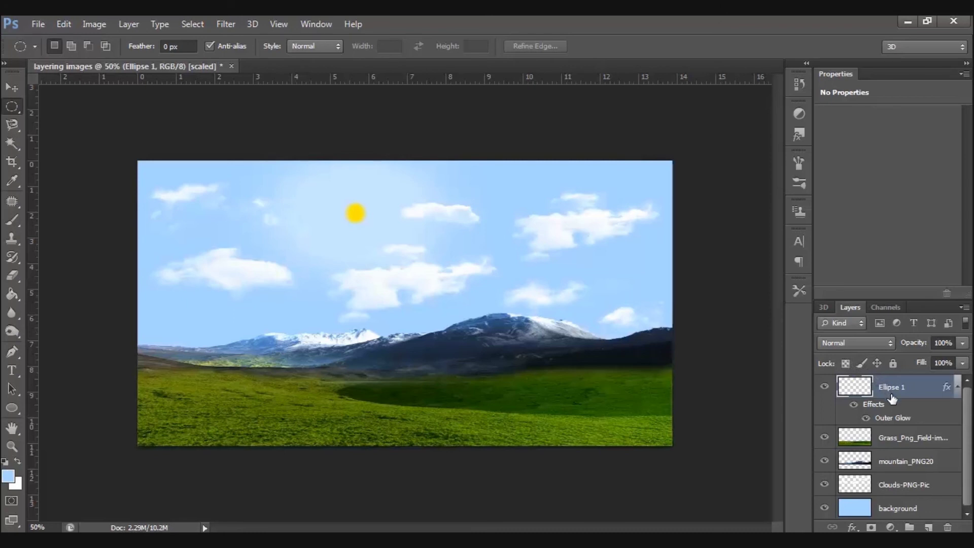
left_click(904, 439)
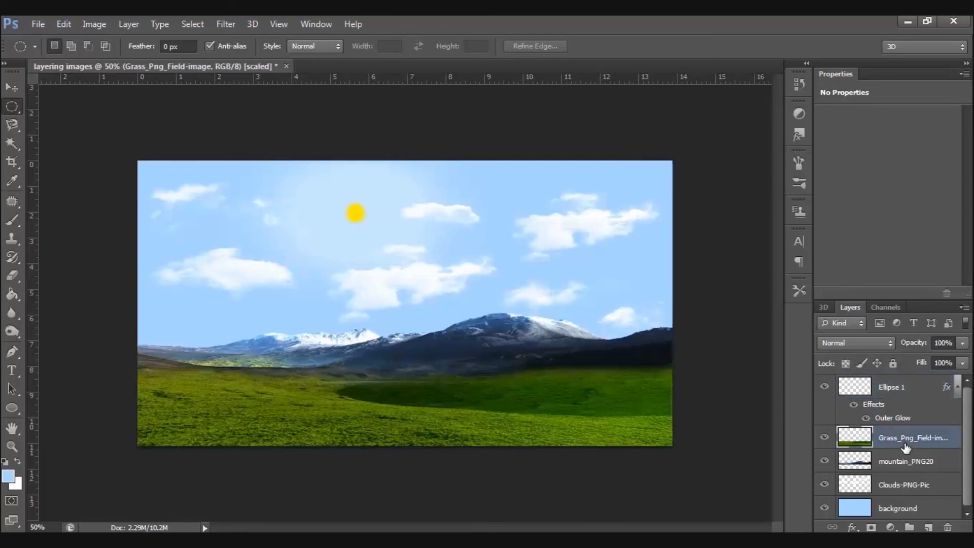
Step: Select all layers from Ellipse 1 down to Background and apply Merge Visible
left_click(901, 388)
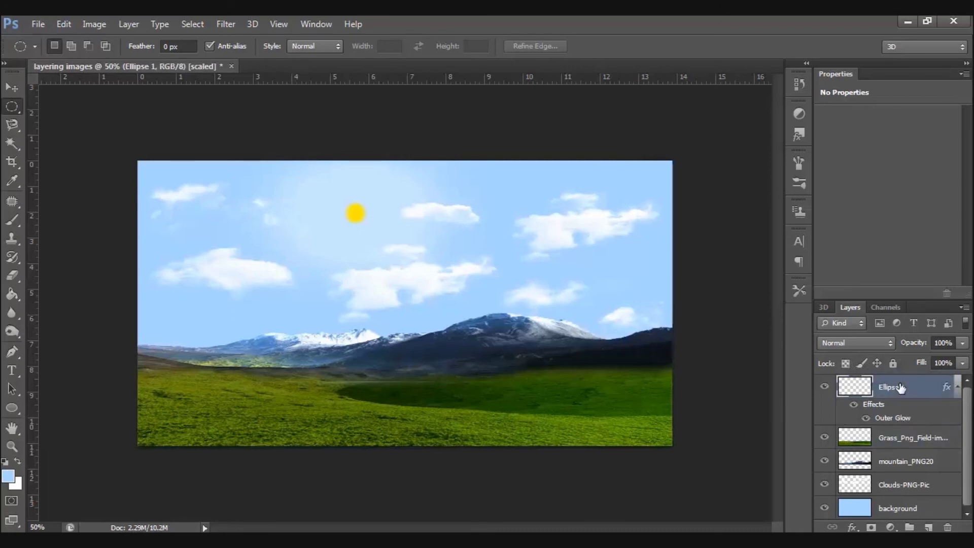
left_click(893, 509, "shift")
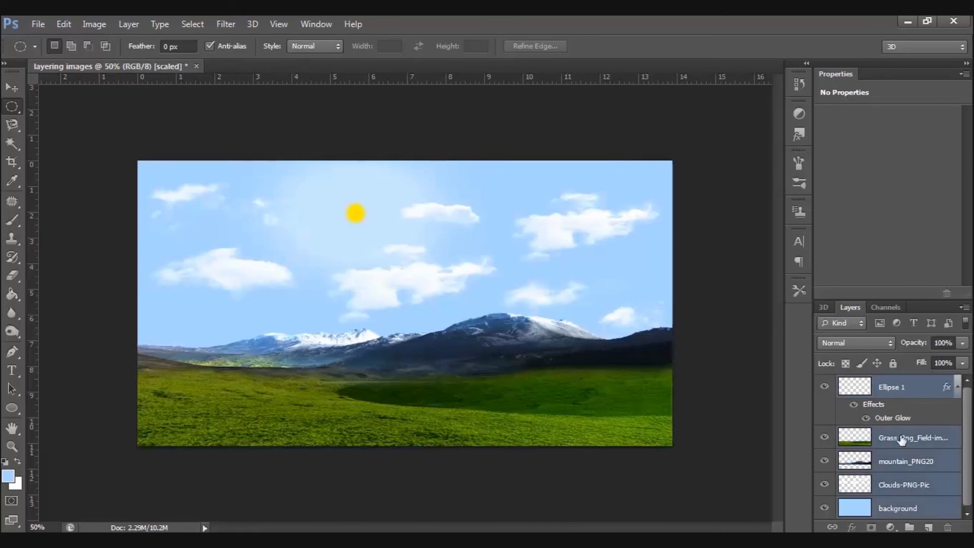
right_click(894, 466)
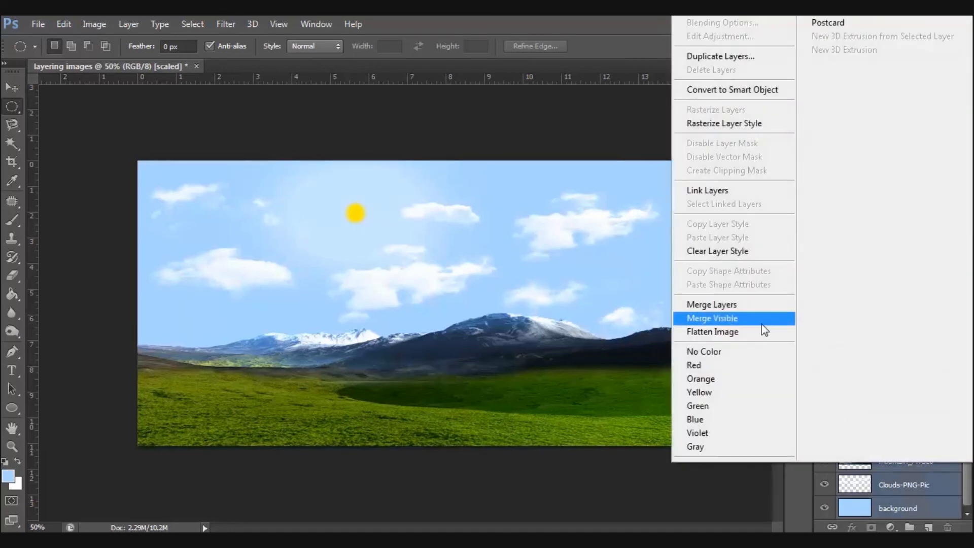
left_click(731, 305)
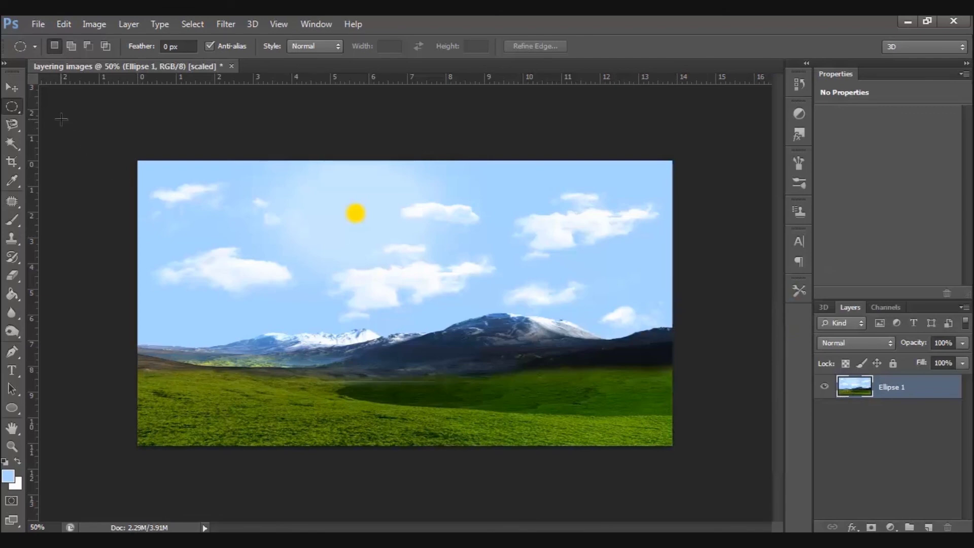
Step: Test the merged layer with the Move tool, shifting it and returning it to fill the canvas
left_click(12, 87)
left_click_drag(344, 261, 222, 265)
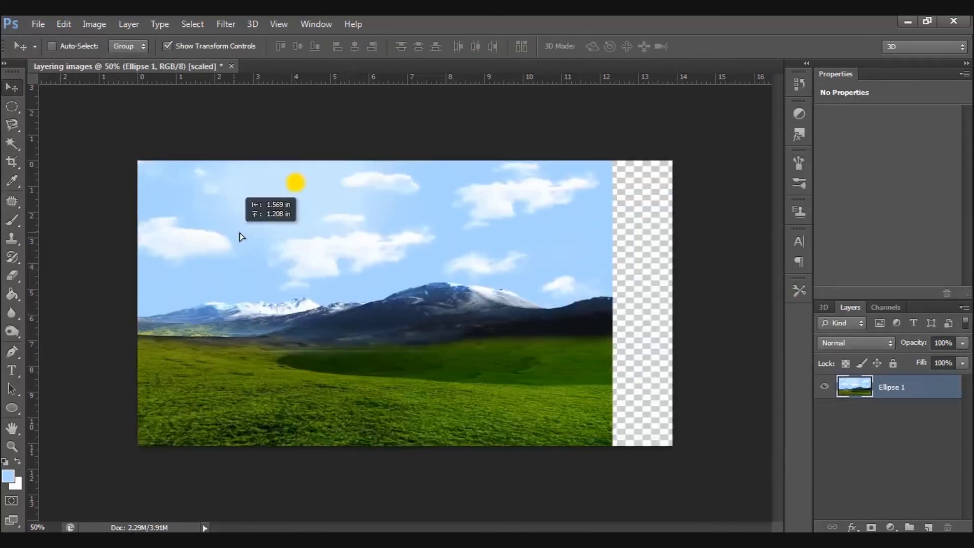
left_click_drag(215, 259, 271, 272)
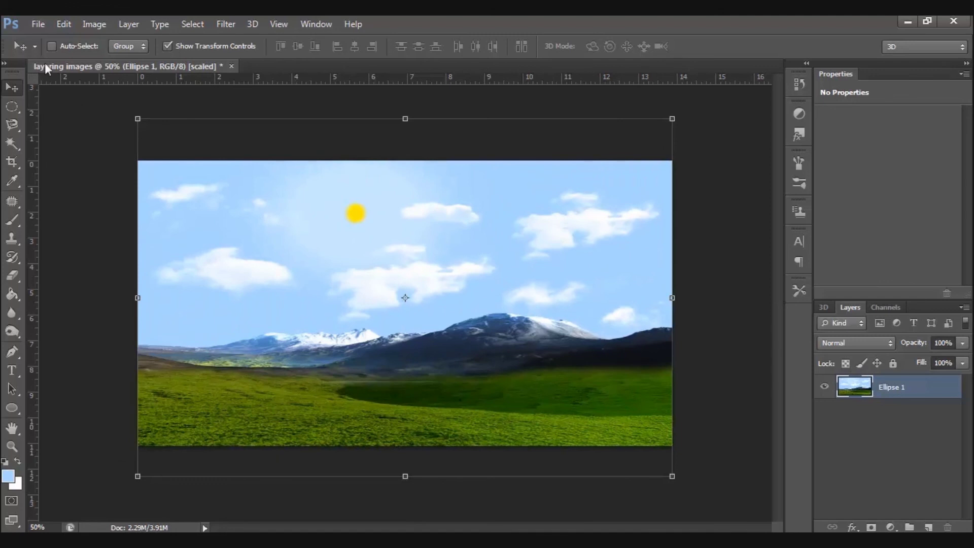
left_click(44, 23)
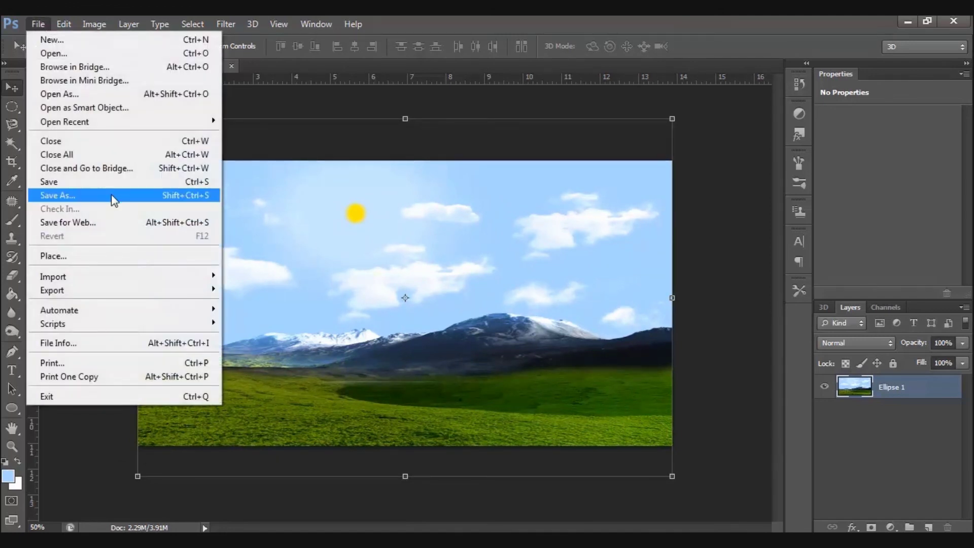
Step: Save the composite as 'layering images project' in Photoshop PSD format
left_click(112, 195)
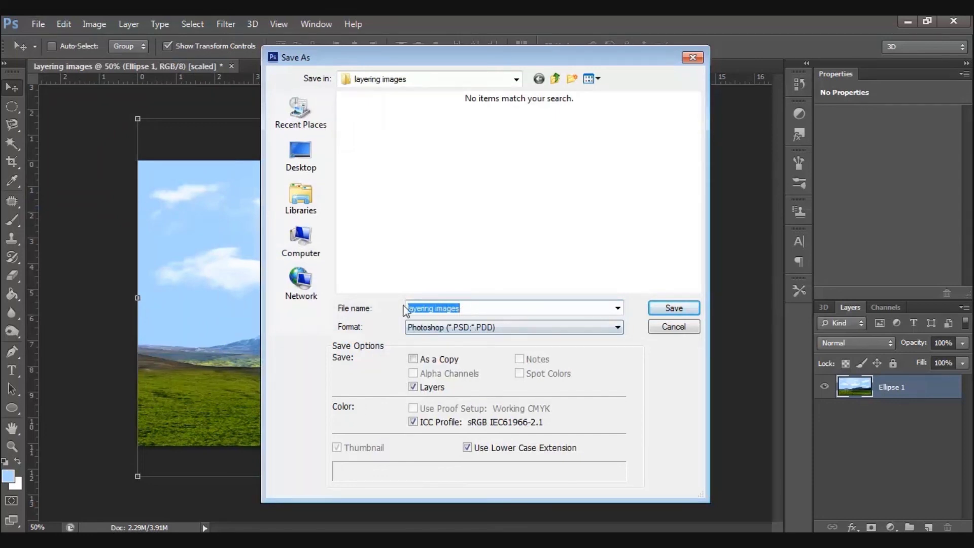
left_click(465, 308)
type("project")
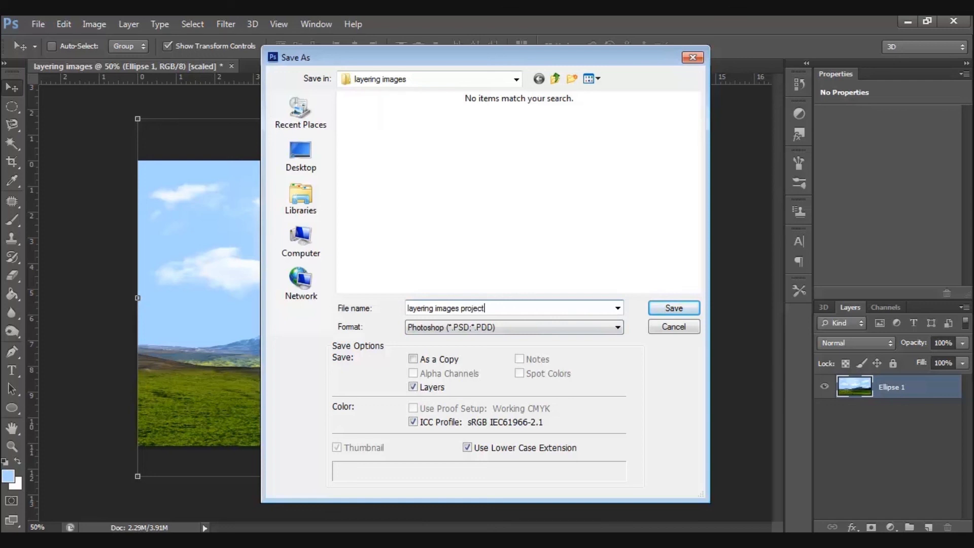
left_click(416, 331)
left_click(673, 308)
left_click(605, 234)
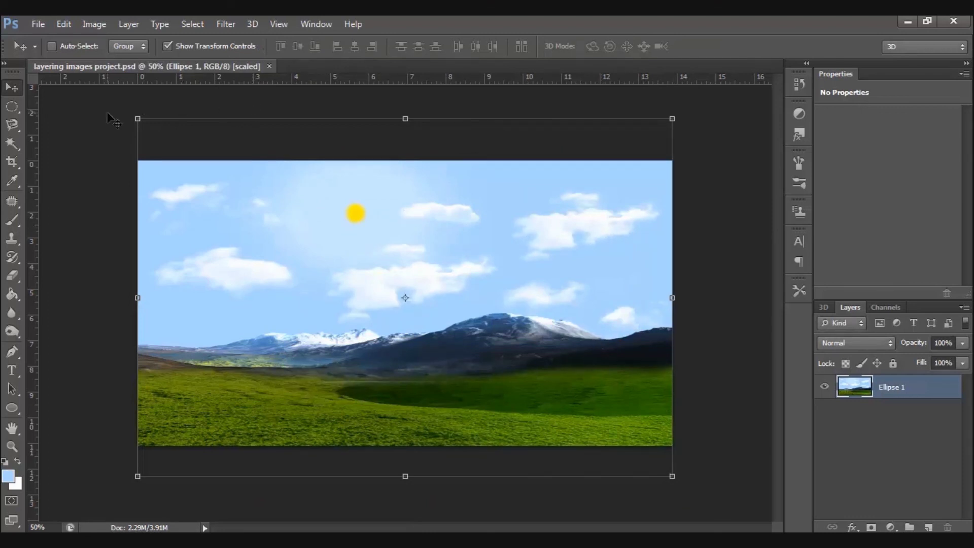
Step: Save a JPEG copy of 'layering images project' at High quality
left_click(38, 23)
left_click(36, 196)
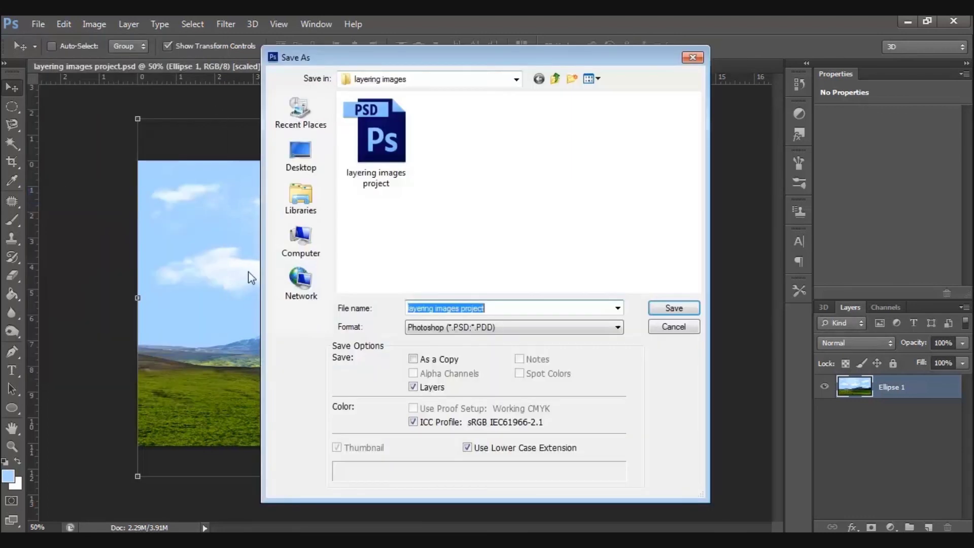
left_click(454, 328)
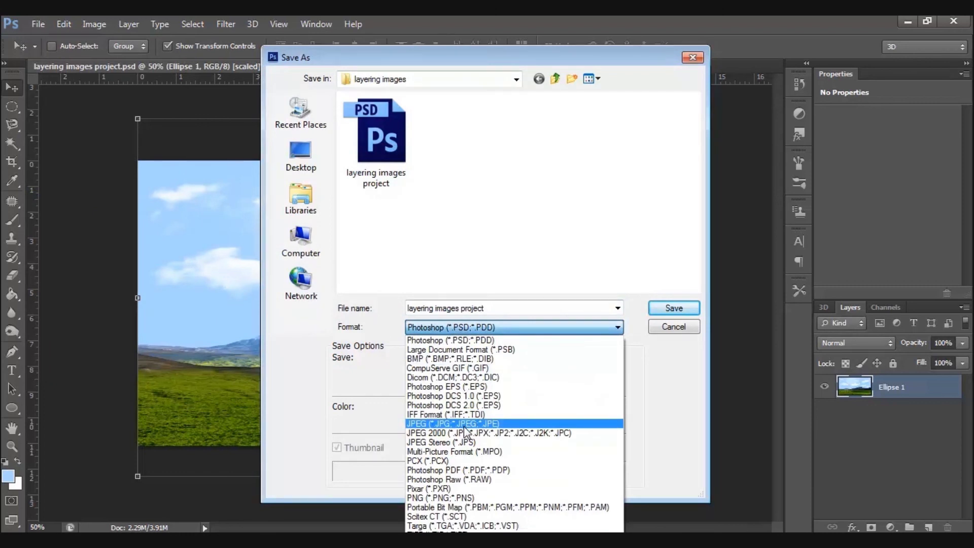
left_click(465, 424)
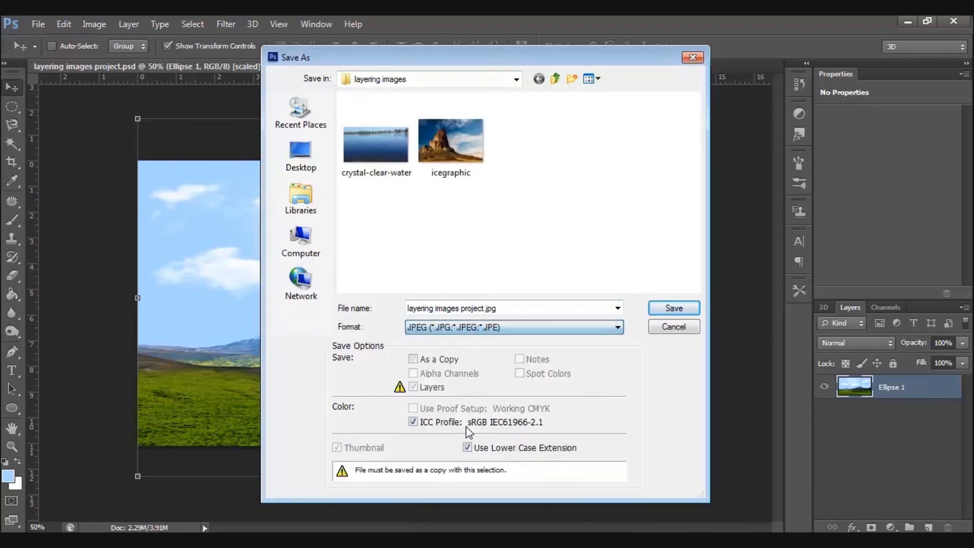
left_click(675, 308)
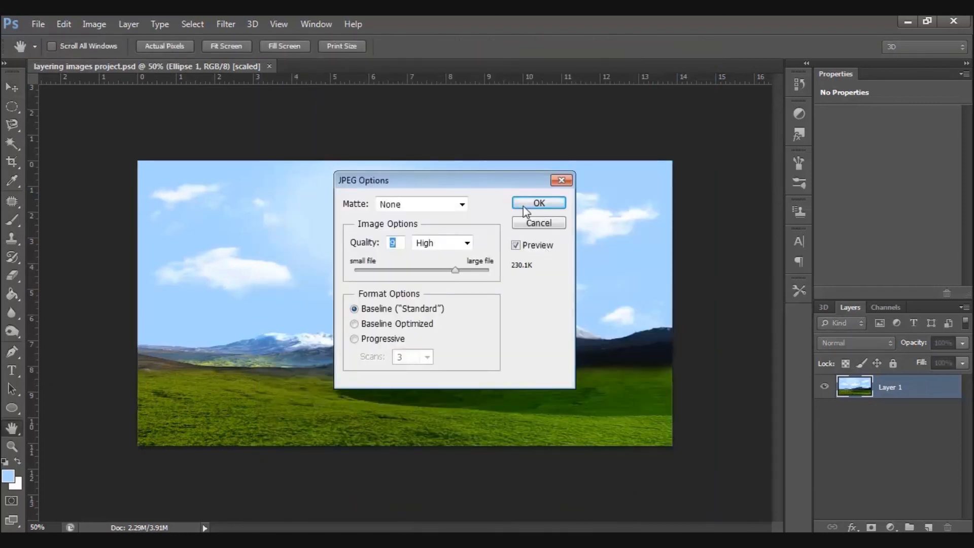
mouse_move(458, 275)
left_mouse_down()
mouse_move(431, 270)
mouse_move(453, 276)
left_mouse_up()
left_click(537, 202)
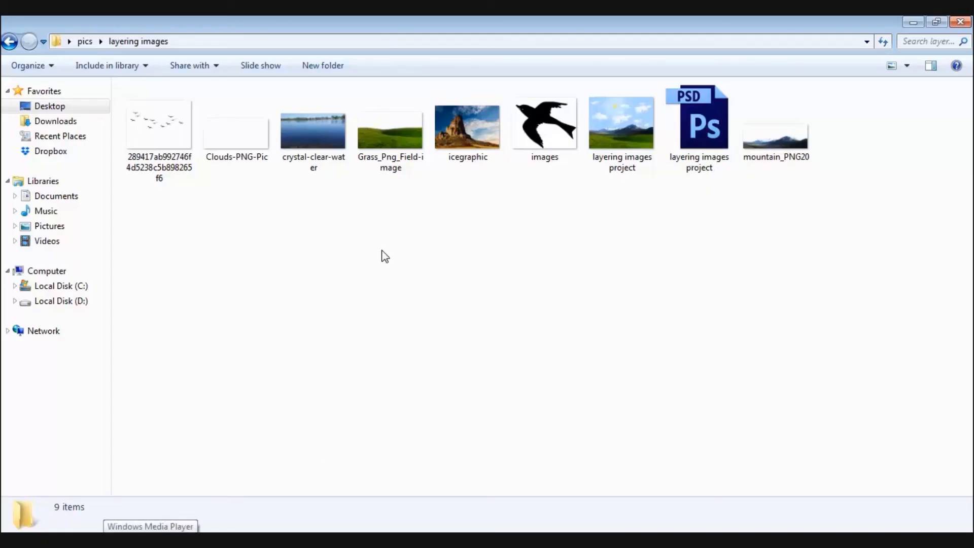
left_click(622, 134)
right_click(624, 133)
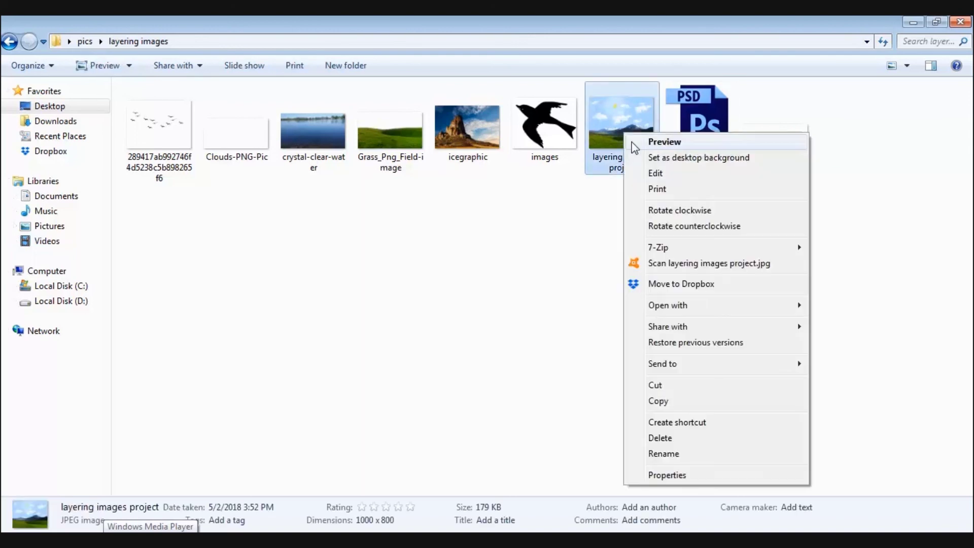
left_click(634, 142)
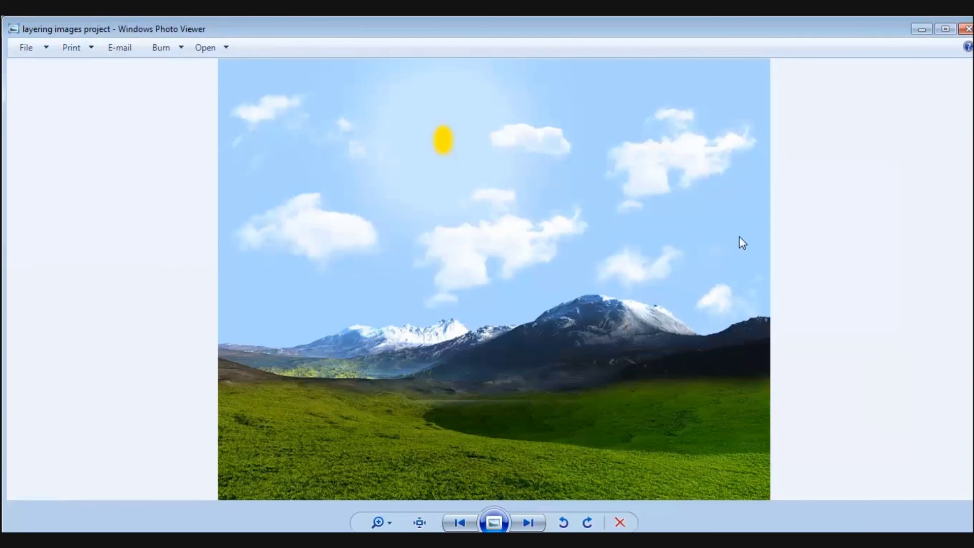
left_click(966, 29)
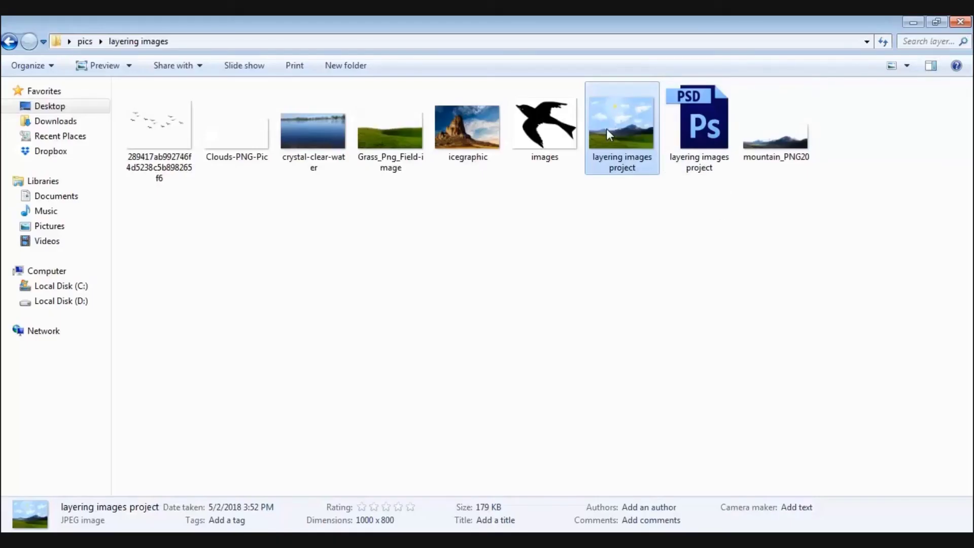
right_click(608, 133)
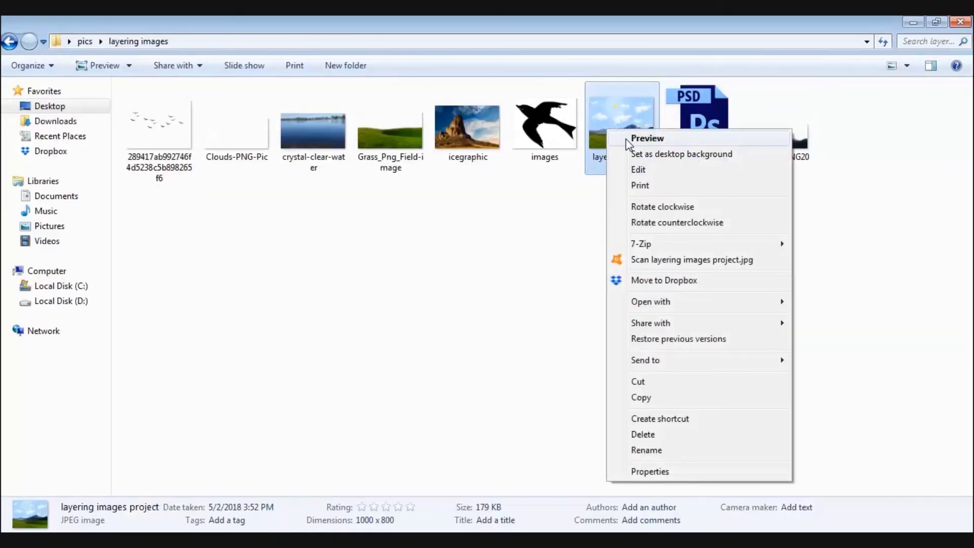
left_click(544, 217)
right_click(628, 137)
left_click(568, 203)
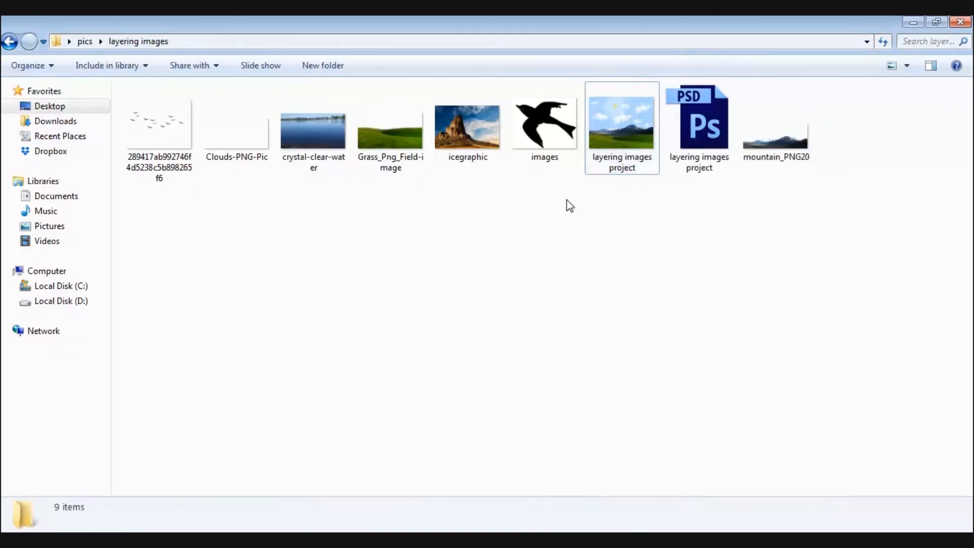